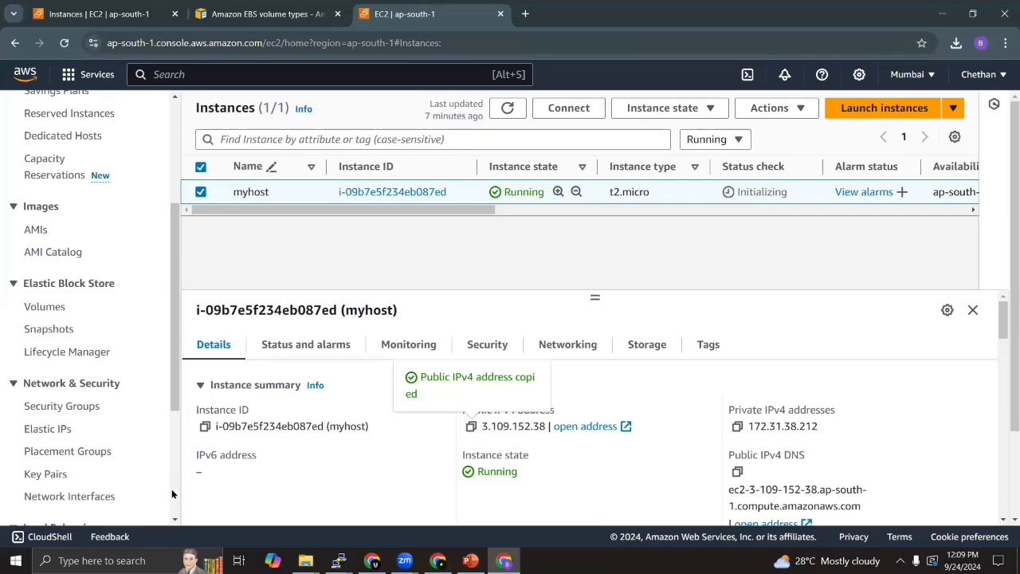
- Open the Elastic Block Store volumes list, refresh it, and name the 8 GiB gp3 volume OS_VOL
left_click(46, 306)
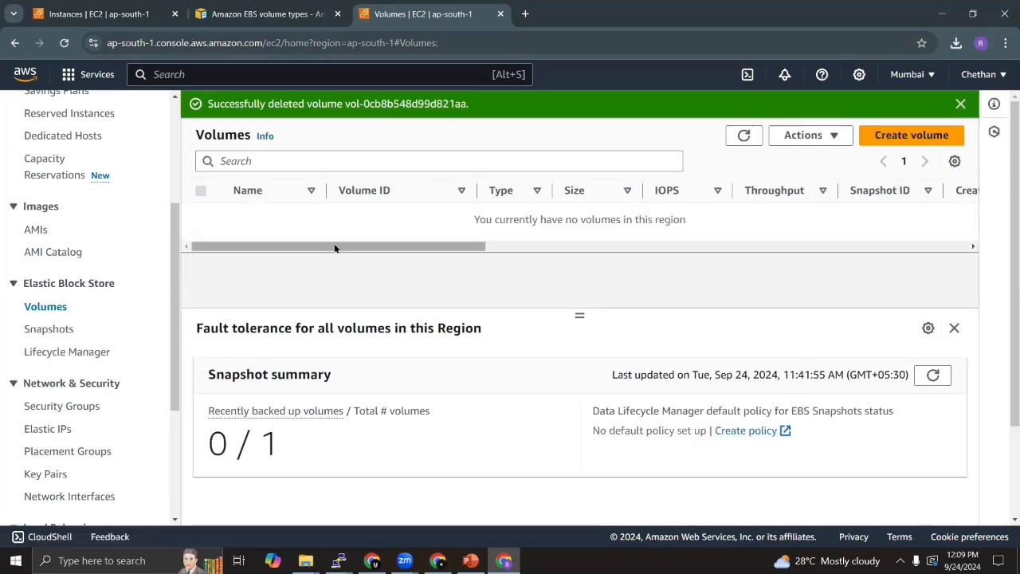
left_click(744, 136)
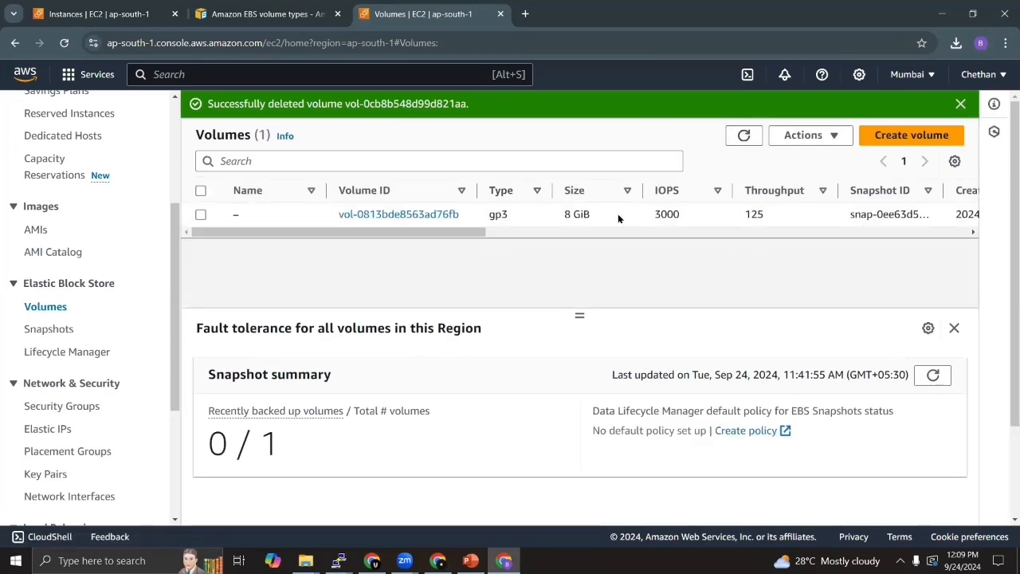
left_click(748, 135)
left_click(247, 216)
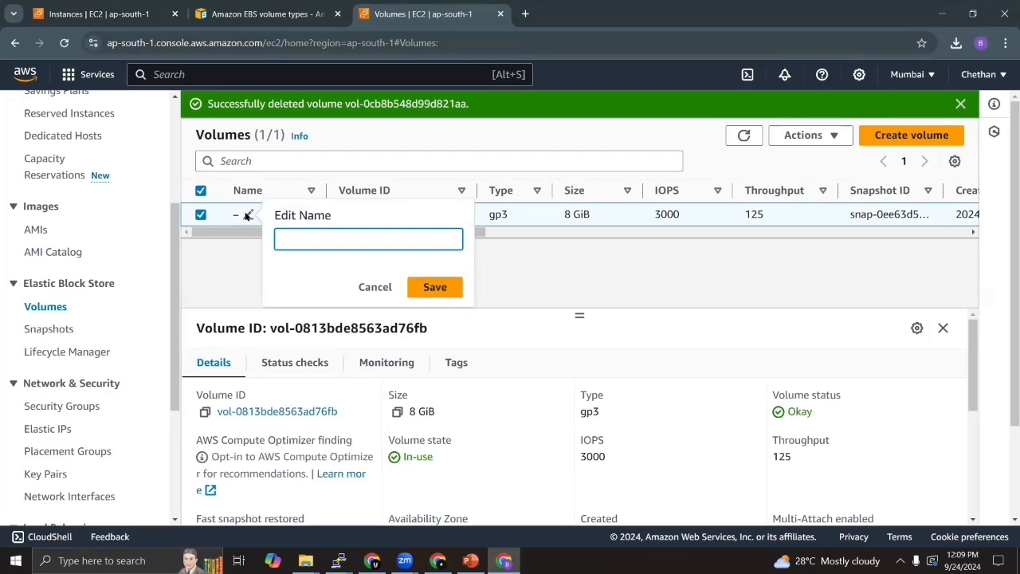
type("o")
key("BackSpace")
type("OS_VOL")
left_click(435, 287)
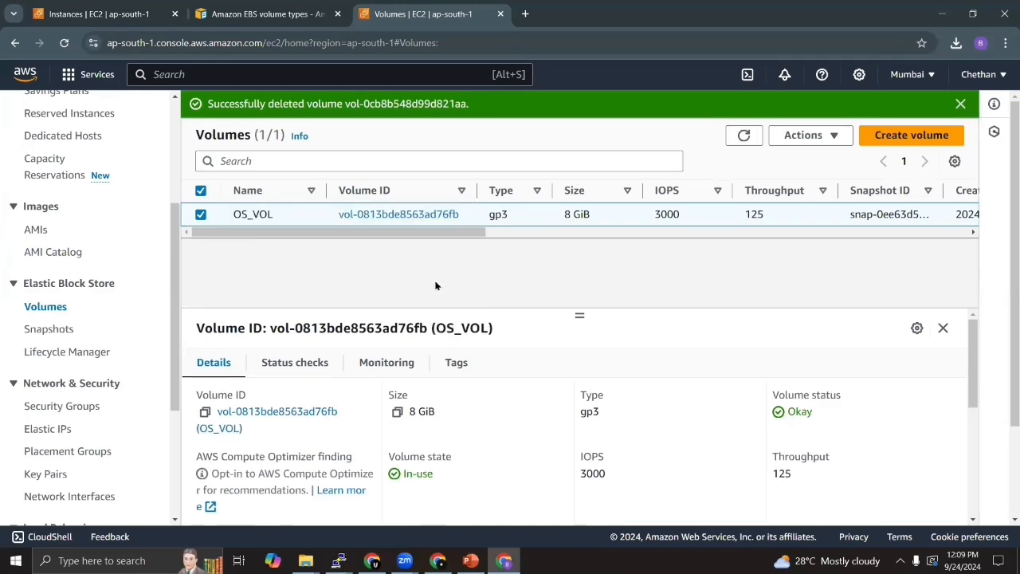
- Create a snapshot of the OS_VOL volume with the description OSBACKUP
left_click(837, 139)
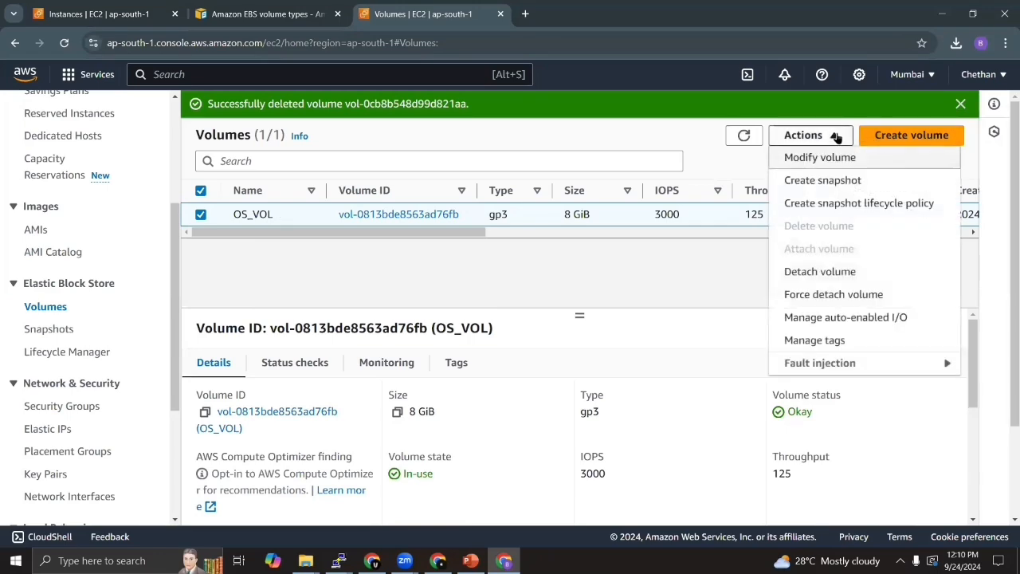
left_click(858, 181)
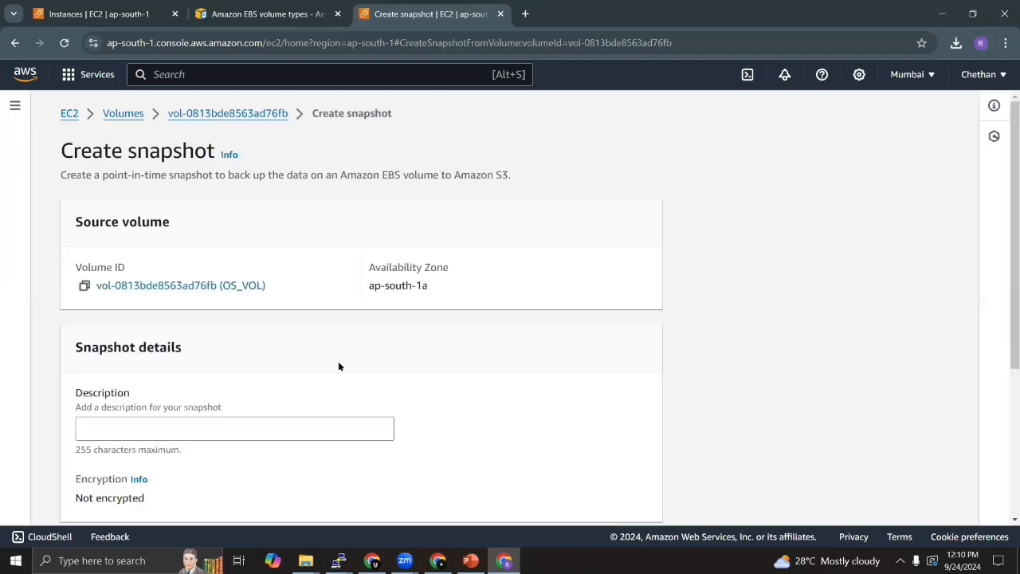
scroll(1005, 209, "down", 2)
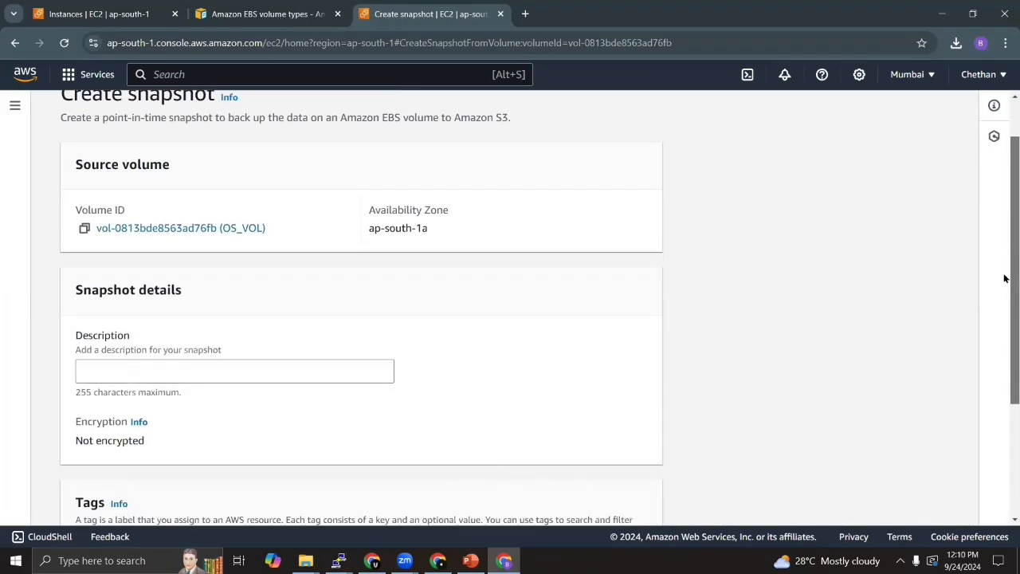
left_click(100, 264)
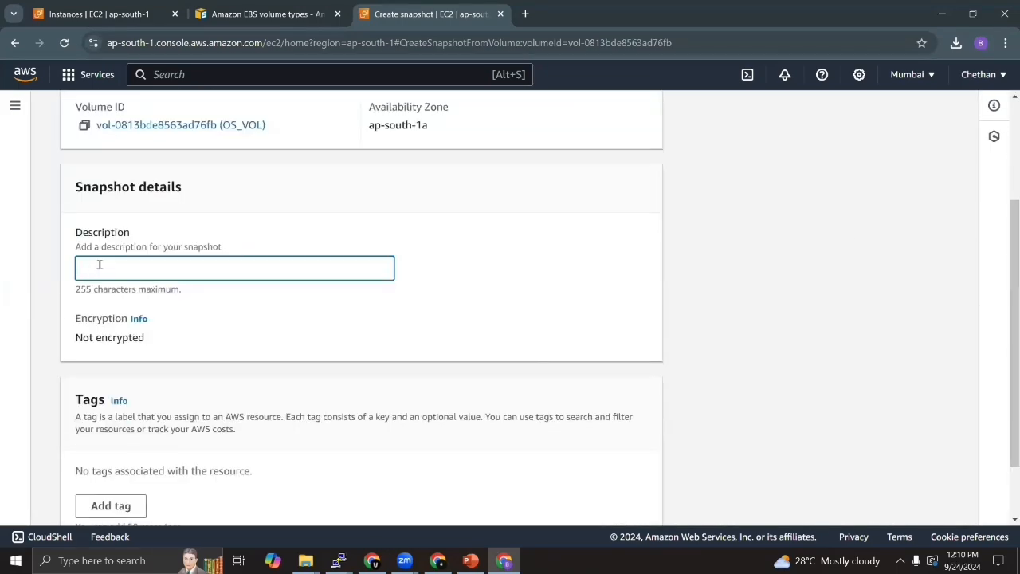
type("OSBACKUP")
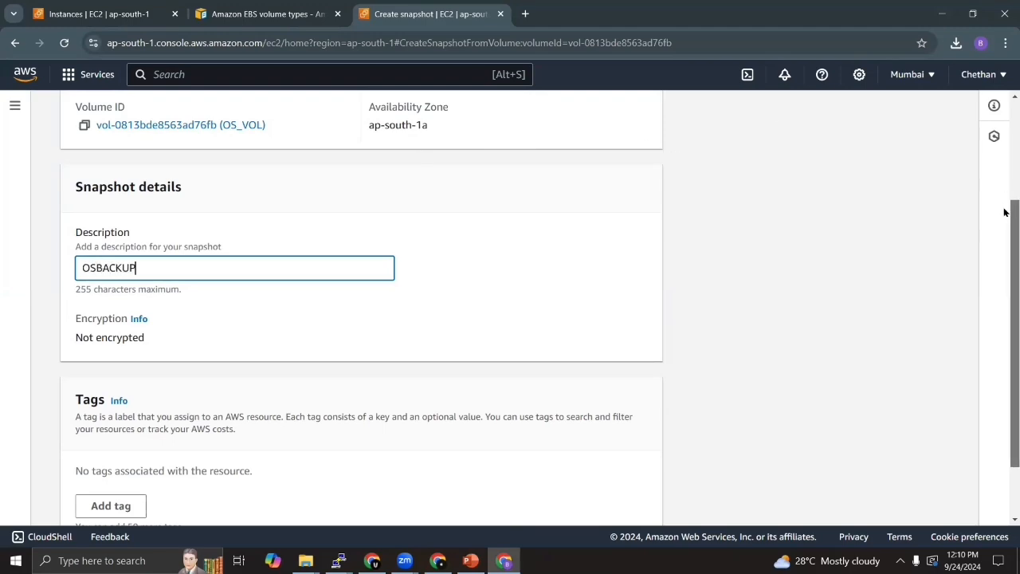
left_click_drag(1008, 210, 1005, 403)
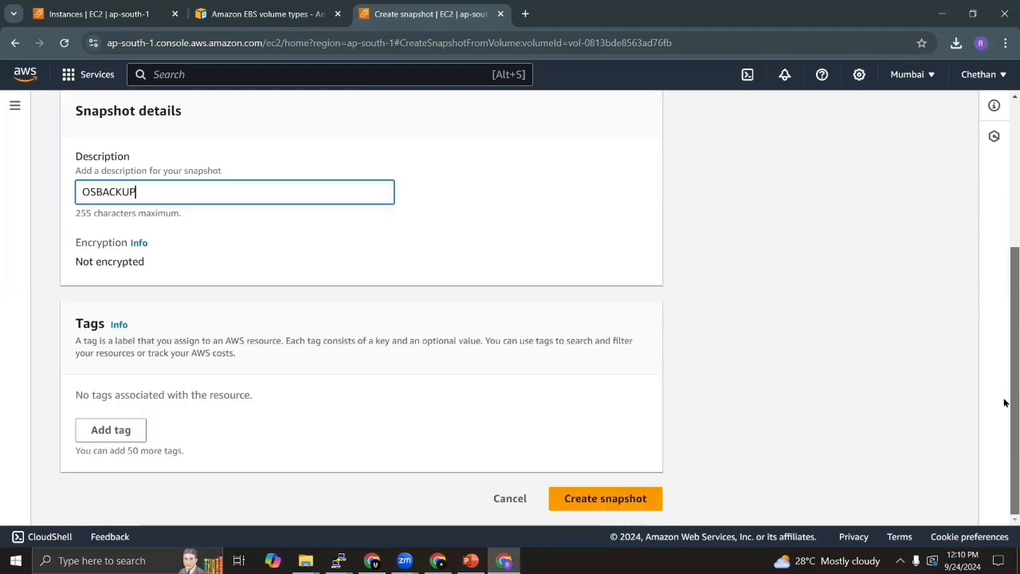
left_click(615, 497)
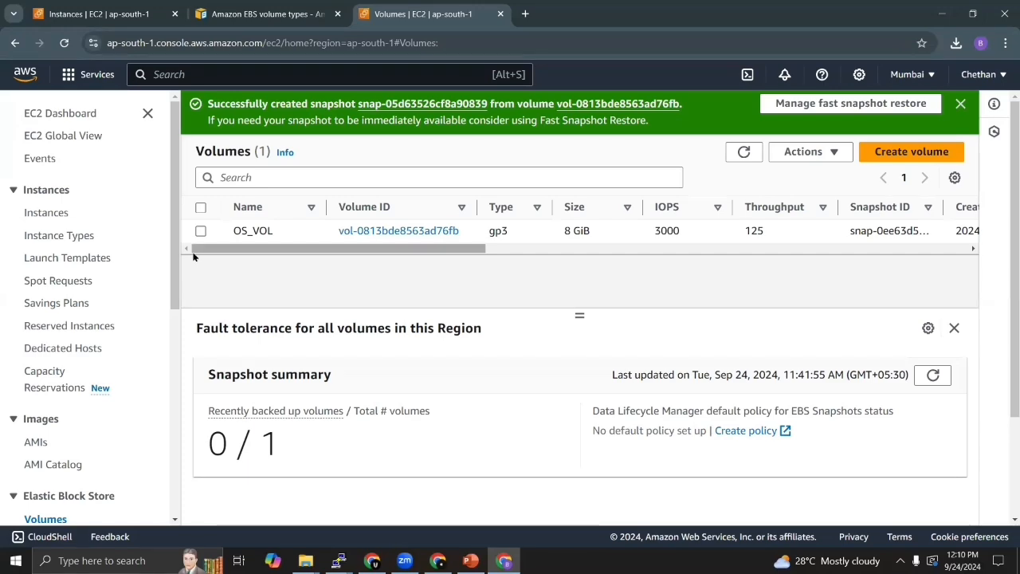
- Open the Elastic Block Store snapshots list and refresh it to check the OSBACKUP snapshot's status
scroll(179, 221, "down", 3)
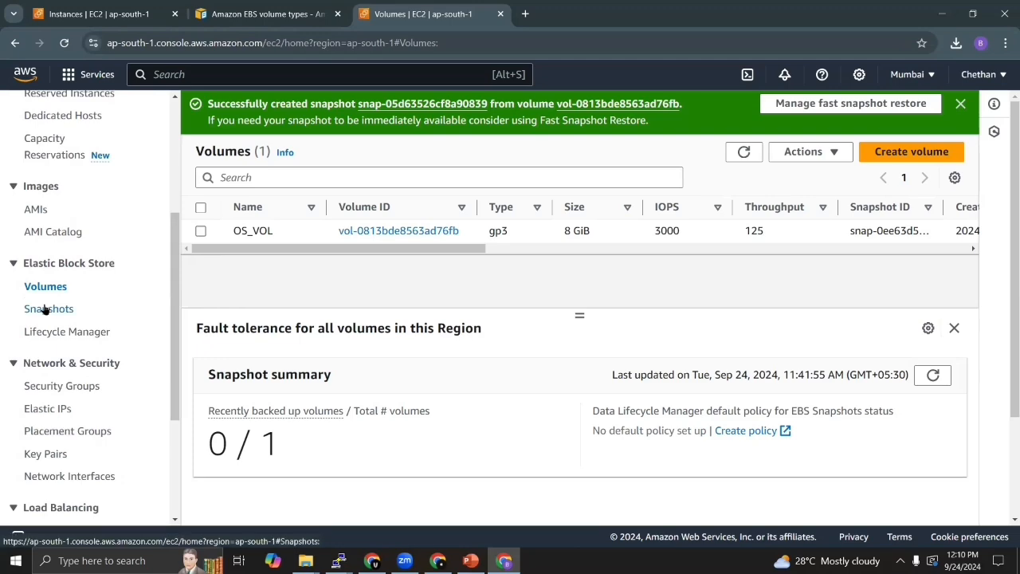
left_click(45, 310)
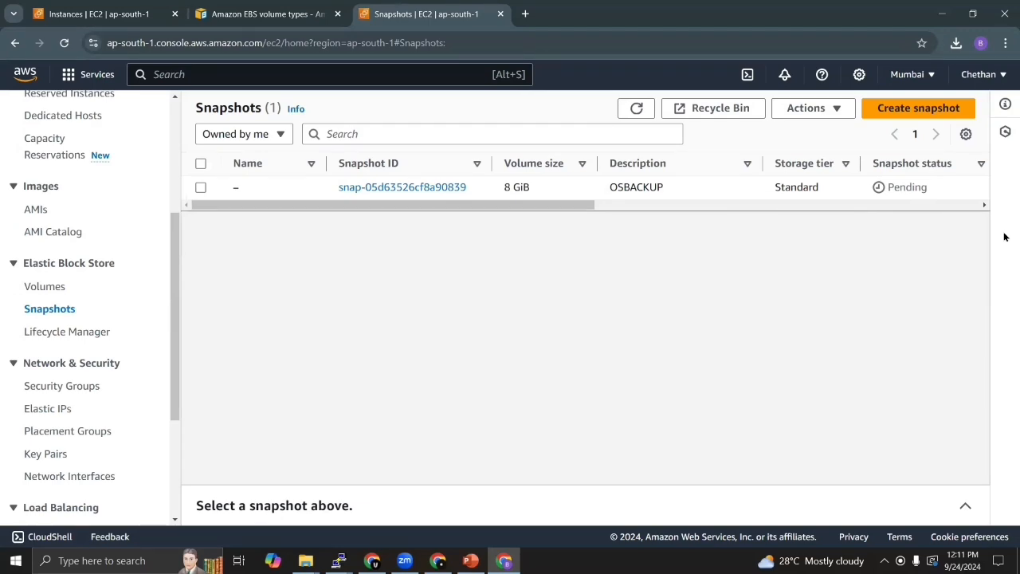
left_click(644, 112)
left_click(637, 110)
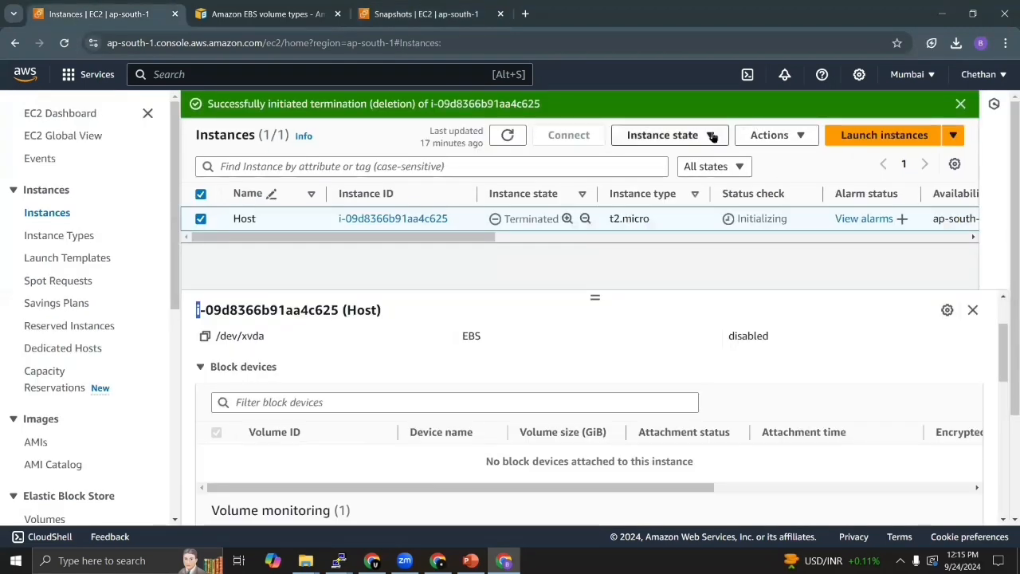
- Refresh the instances list in the other EC2 browser tab and terminate only the myhost instance
left_click(712, 136)
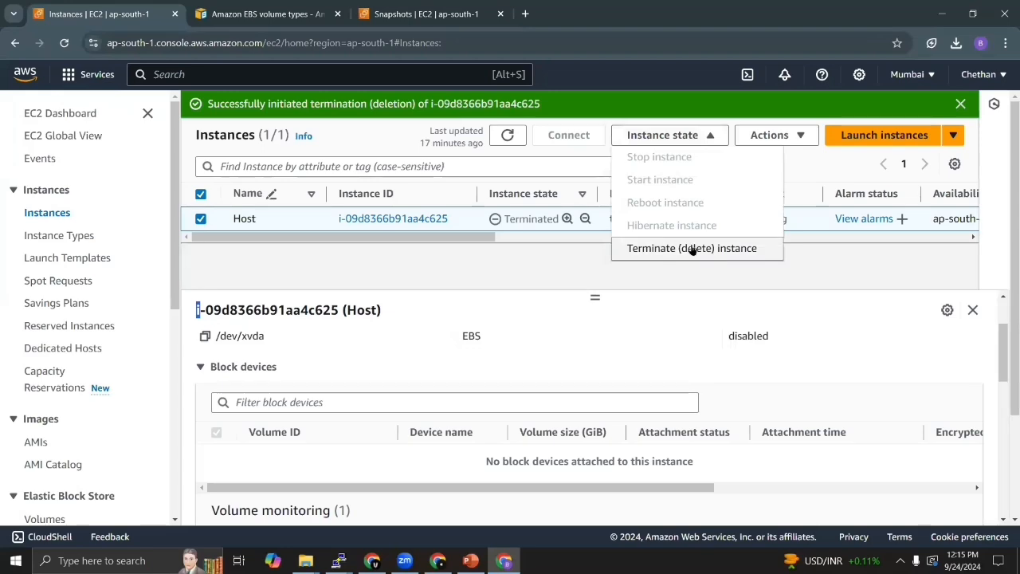
left_click(507, 134)
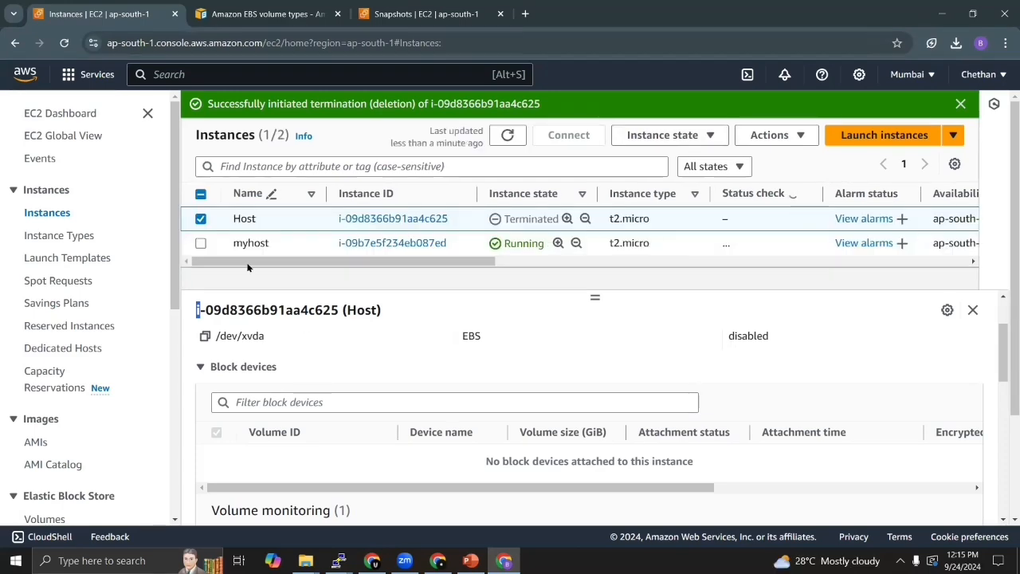
left_click(202, 220)
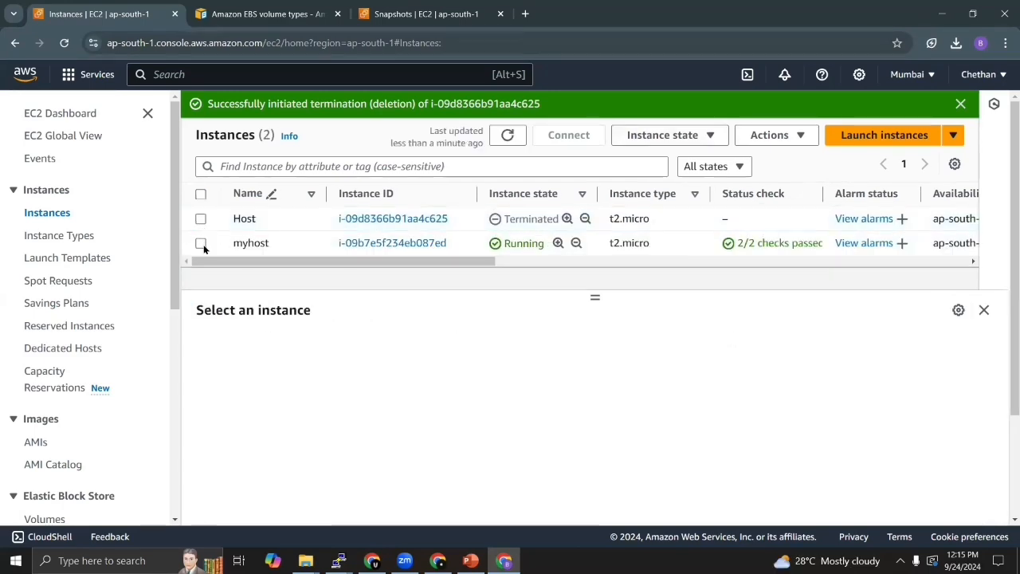
left_click(201, 243)
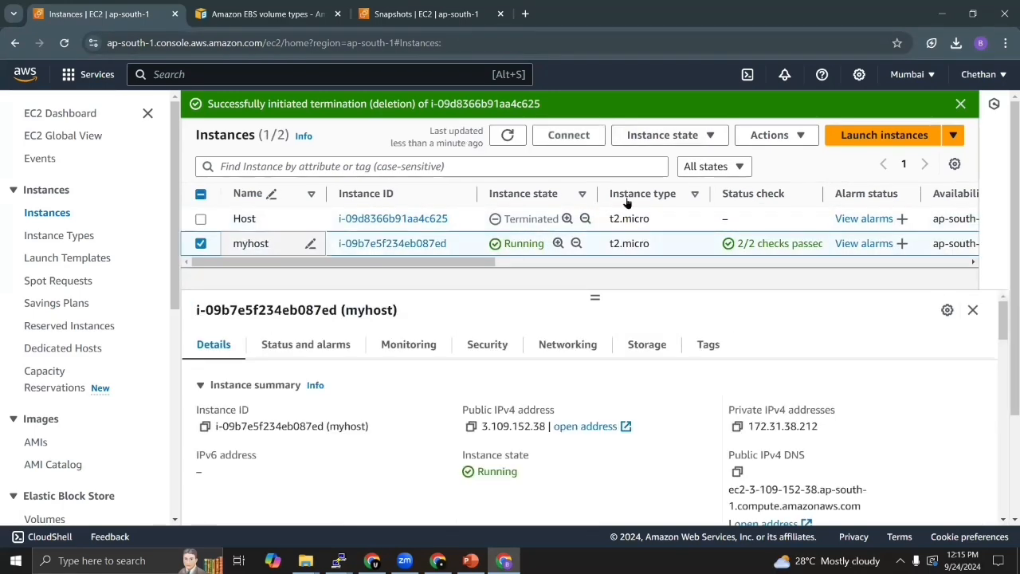
left_click(707, 137)
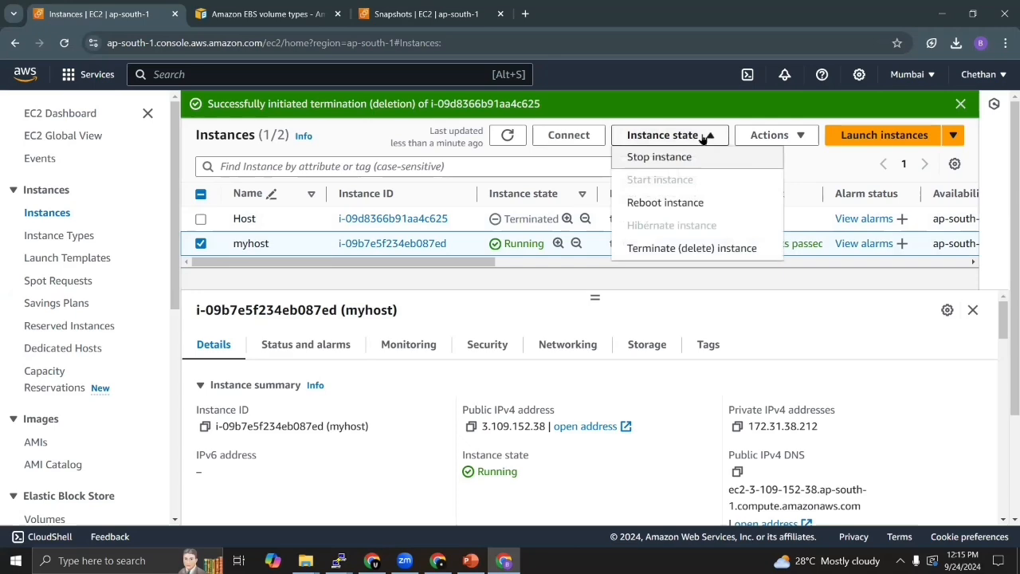
left_click(662, 247)
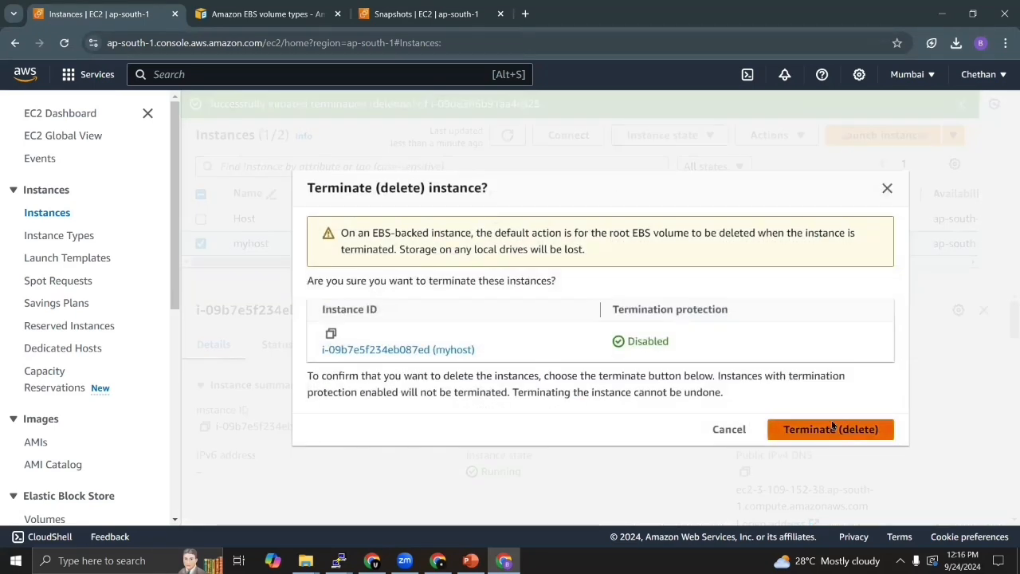
left_click(832, 429)
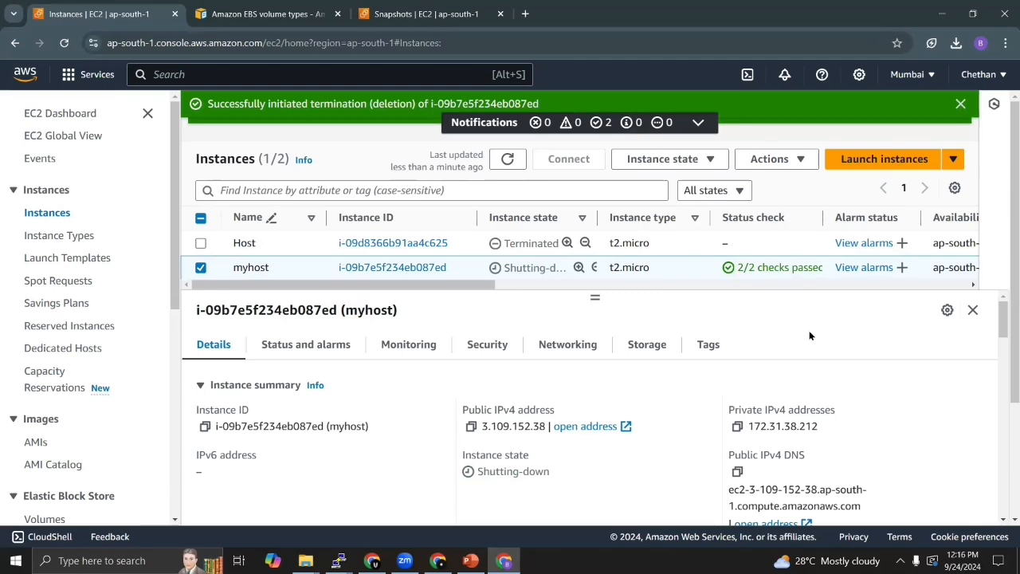
- Refresh the instances list repeatedly to check the termination state of myhost
left_click(507, 159)
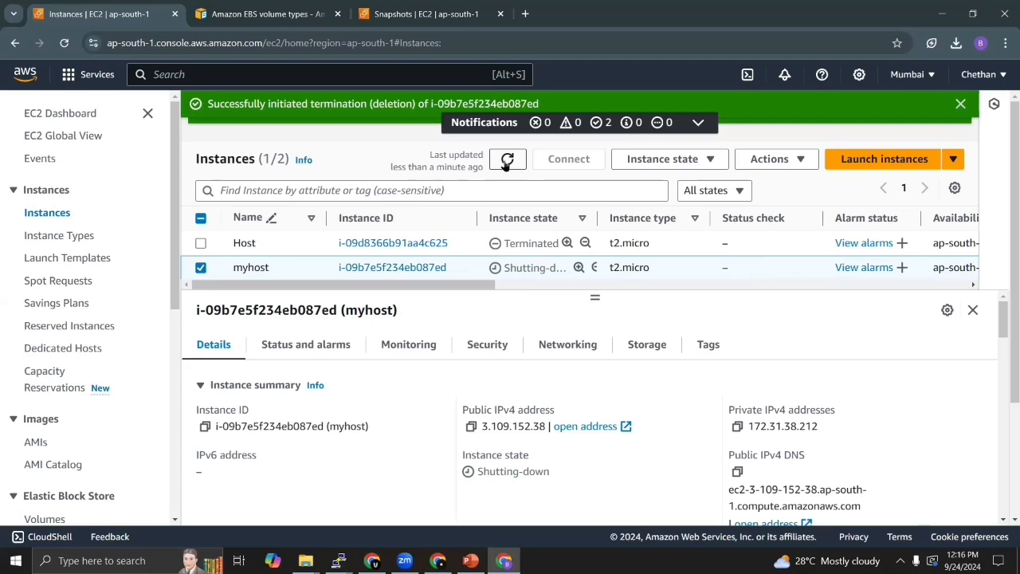
left_click(508, 161)
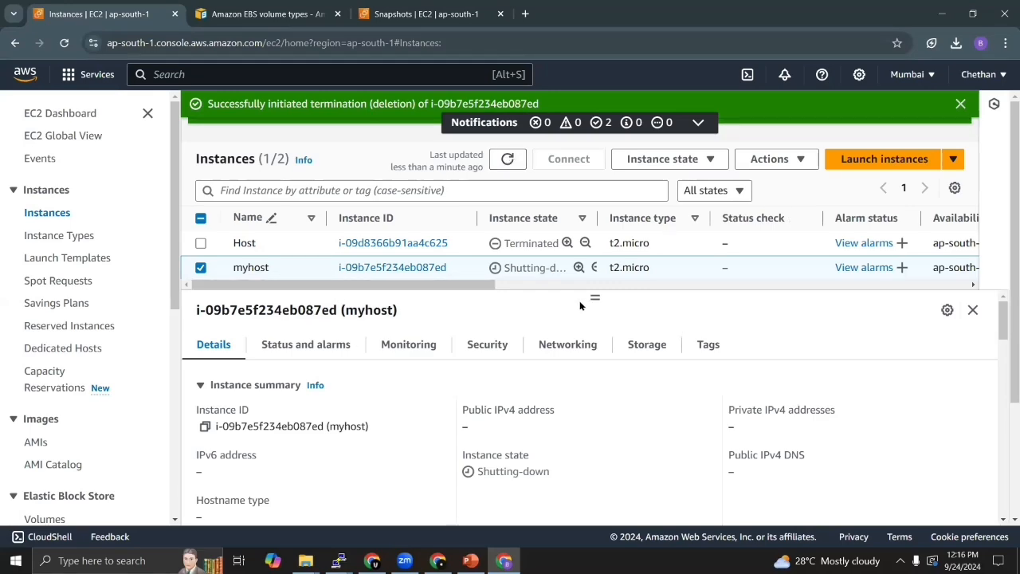
left_click(510, 161)
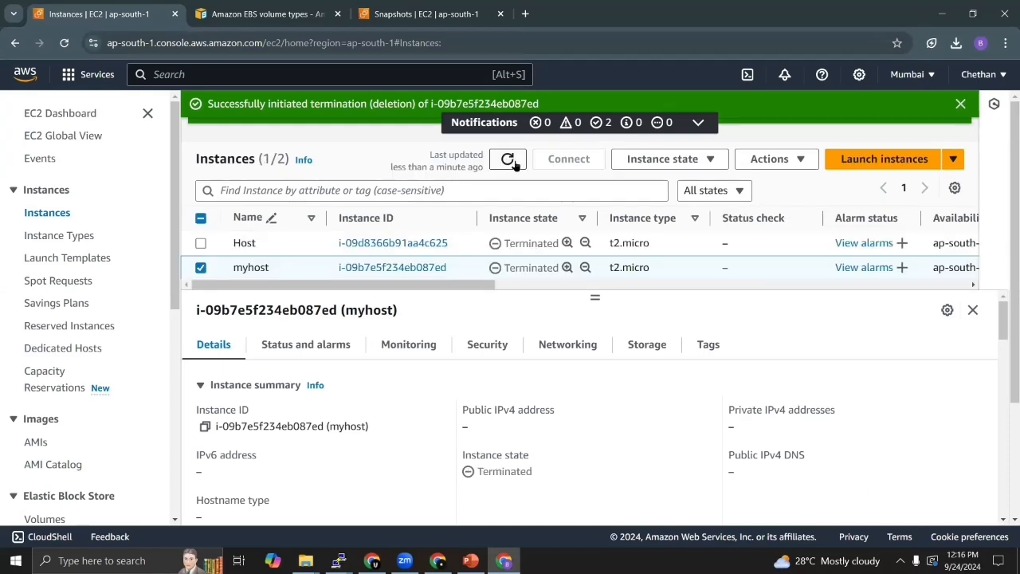
left_click(513, 161)
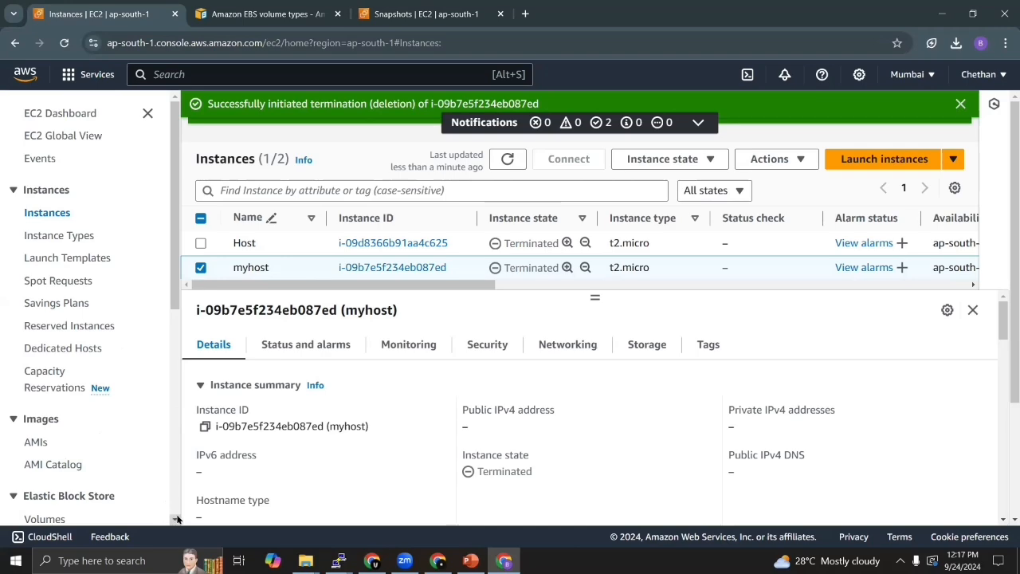
- Select the OSBACKUP snapshot in the snapshots list, check the owned AMIs, and return to the snapshots list
scroll(177, 519, "down", 1)
left_click(48, 464)
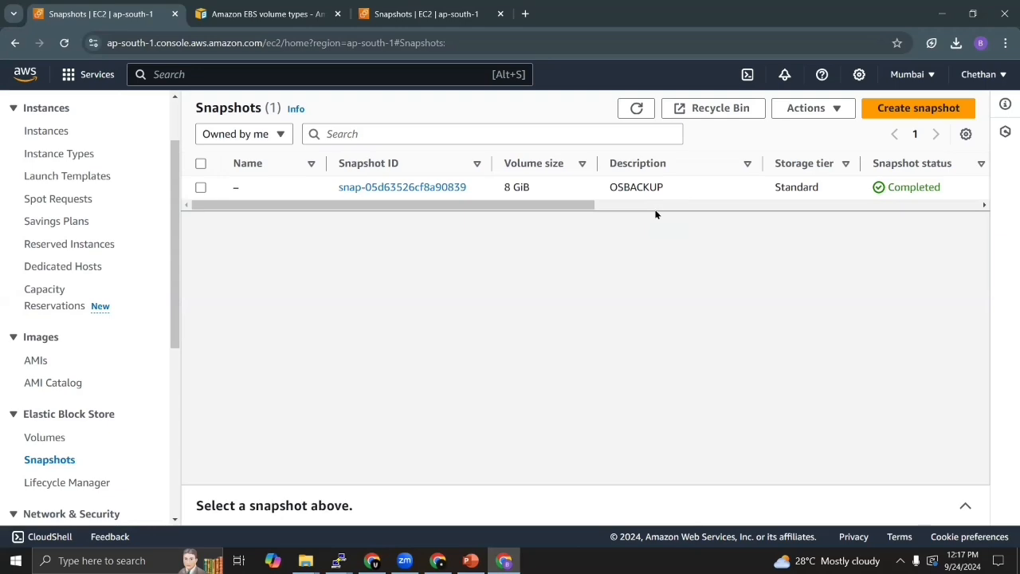
left_click(201, 187)
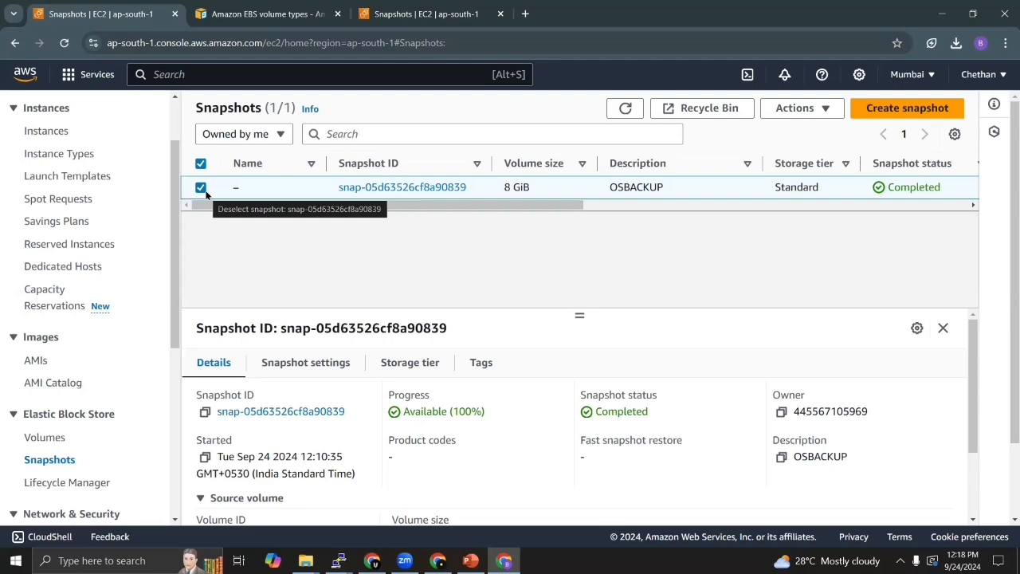
left_click(35, 361)
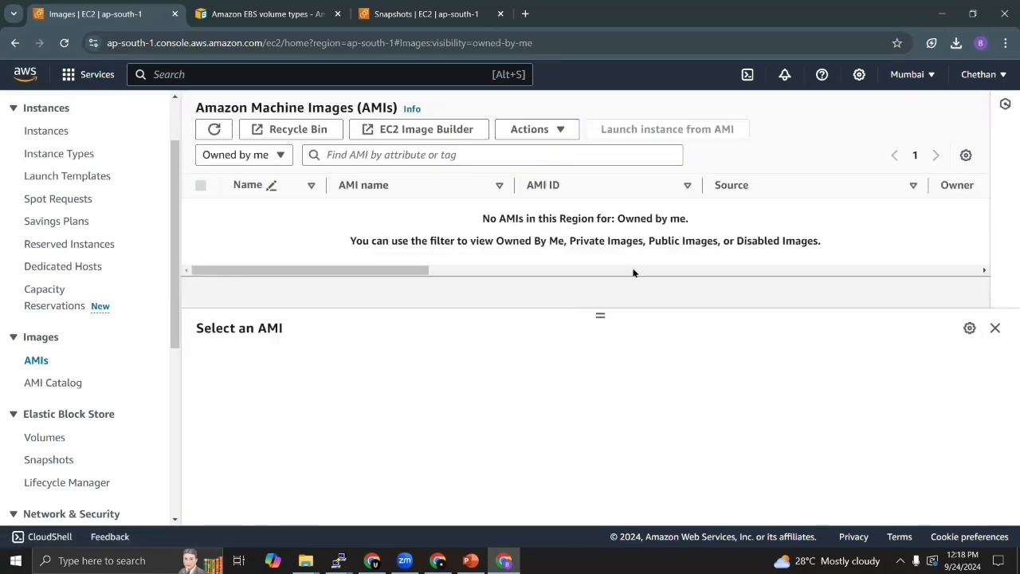
left_click(44, 460)
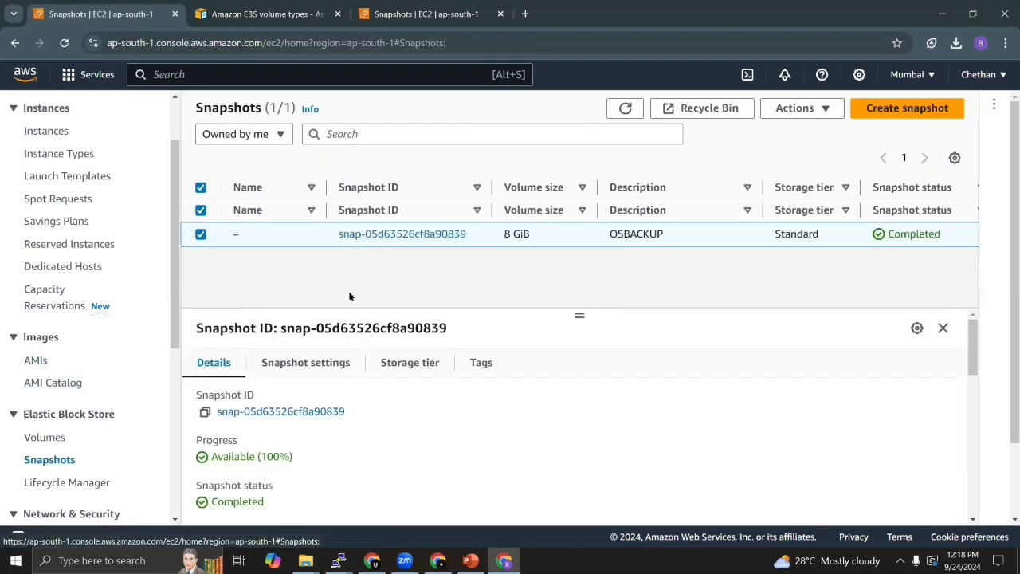
- Create an image named OSIMAGES from the selected OSBACKUP snapshot, keeping the default volume settings
left_click(828, 113)
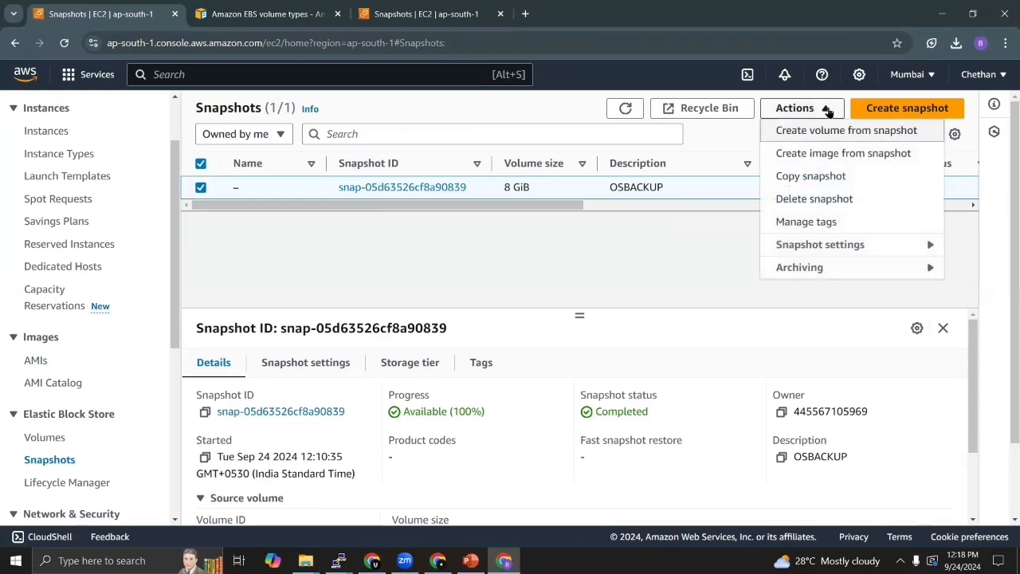
left_click(860, 155)
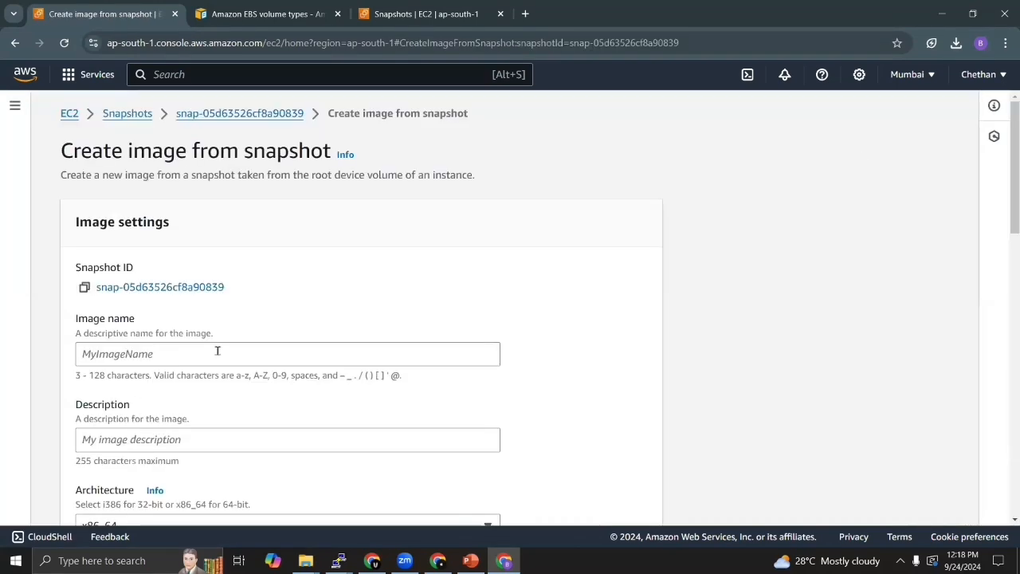
left_click(180, 351)
type("OVIM")
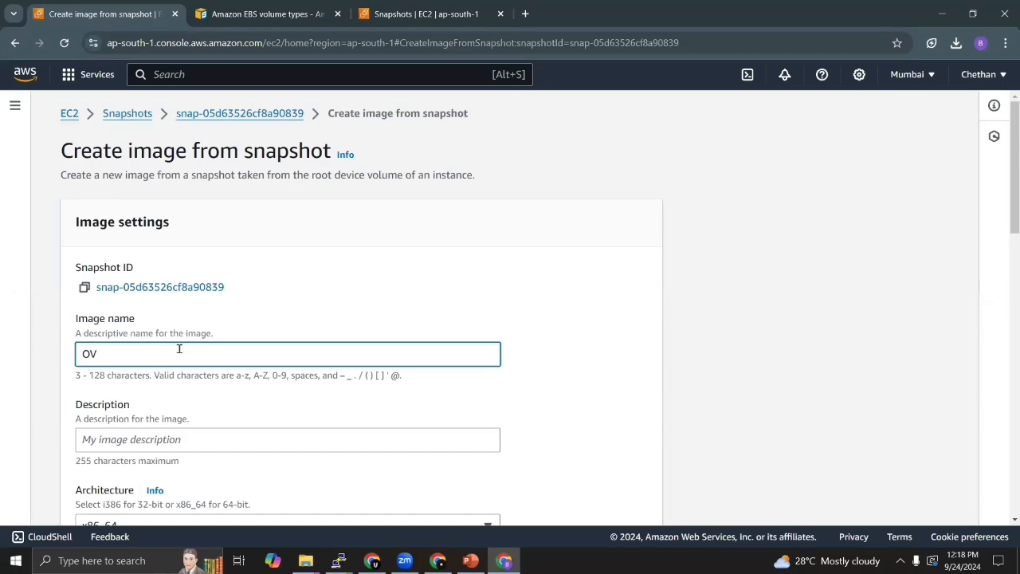
key("BackSpace")
key("BackSpace")
key("BackSpace")
type("SIMAGES")
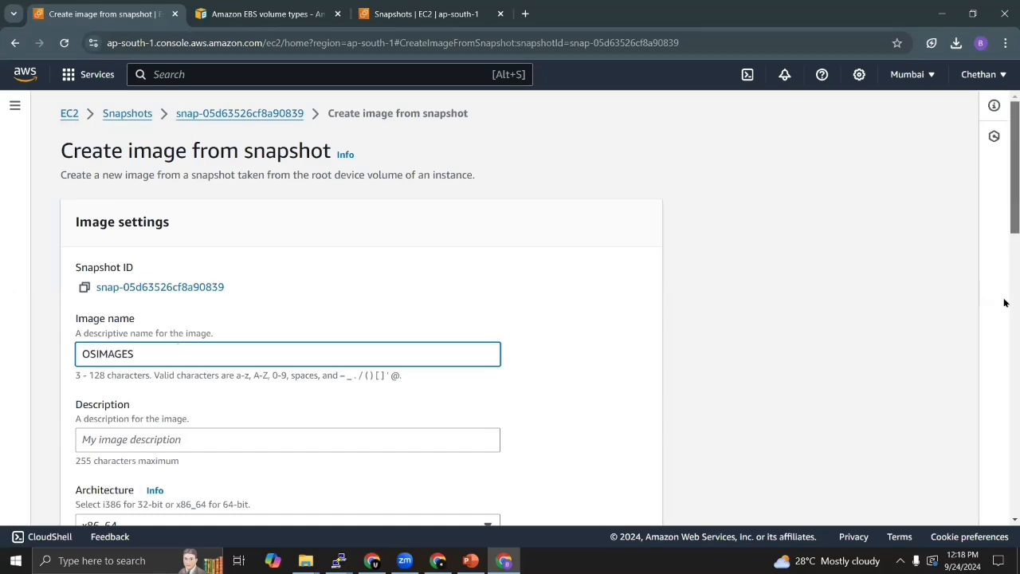
scroll(1005, 303, "down", 8)
scroll(1005, 428, "down", 4)
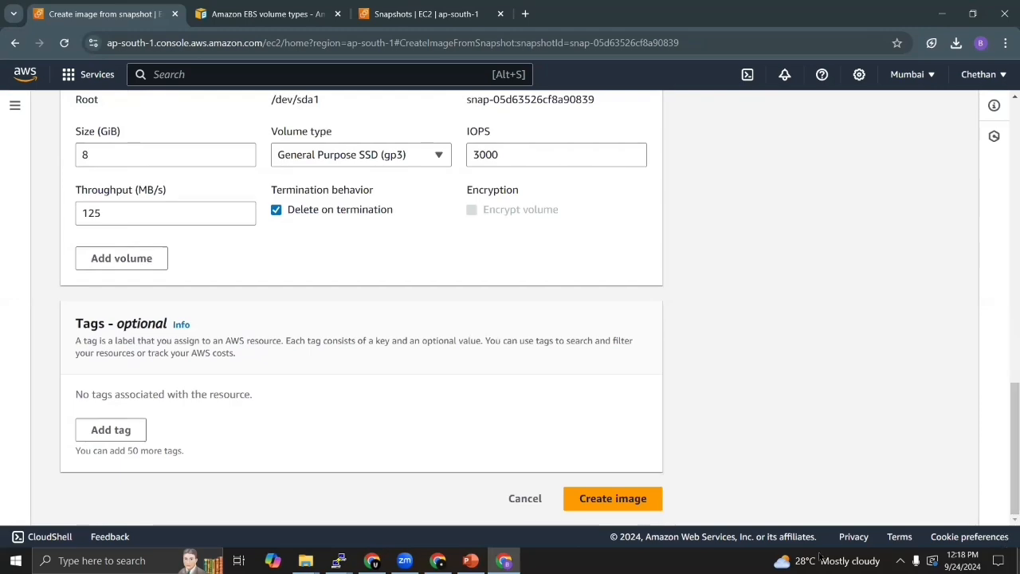
left_click(615, 500)
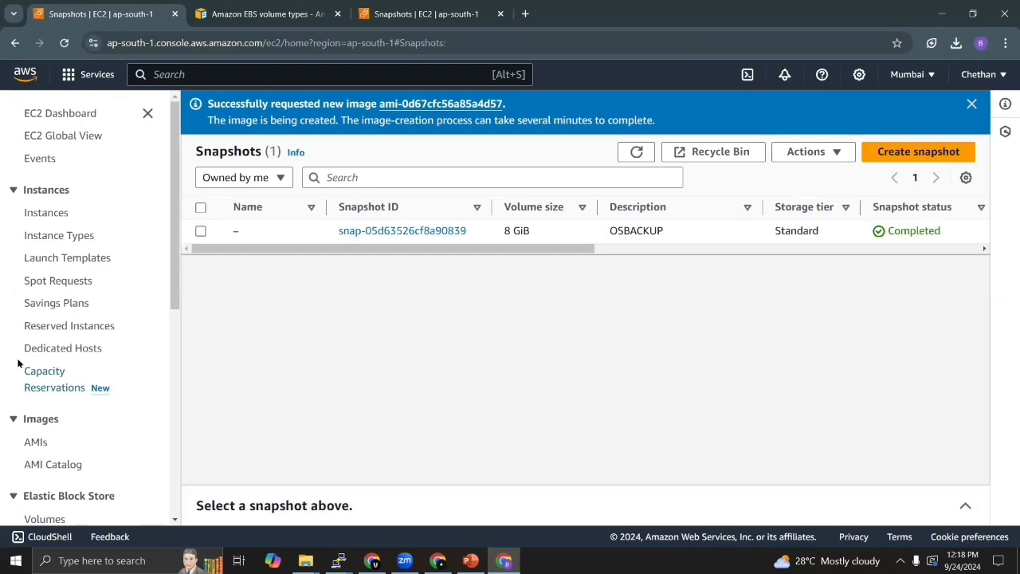
- Open the list of owned AMIs and check the source, visibility and status of OSIMAGES
left_click(32, 443)
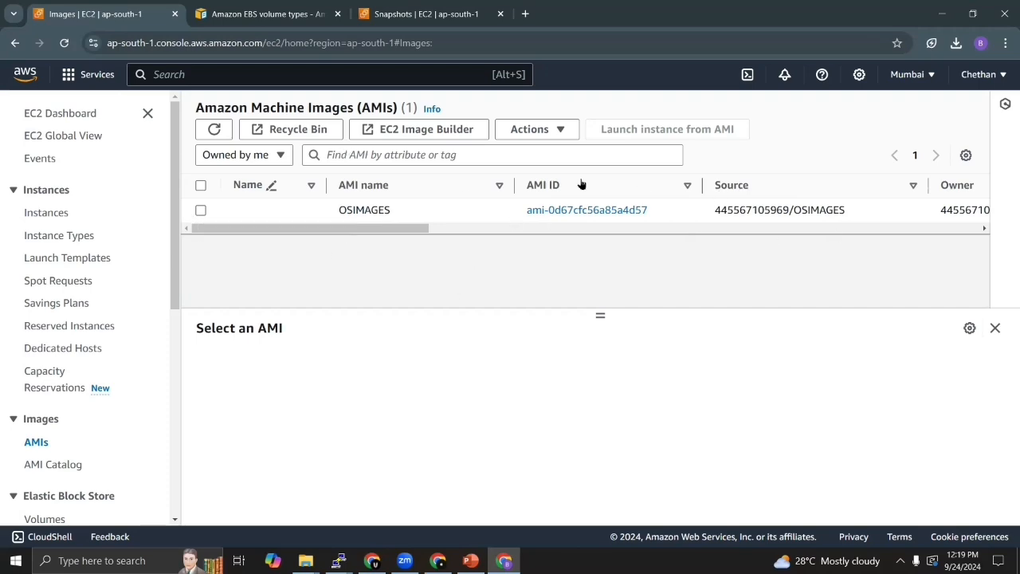
left_click_drag(344, 226, 501, 247)
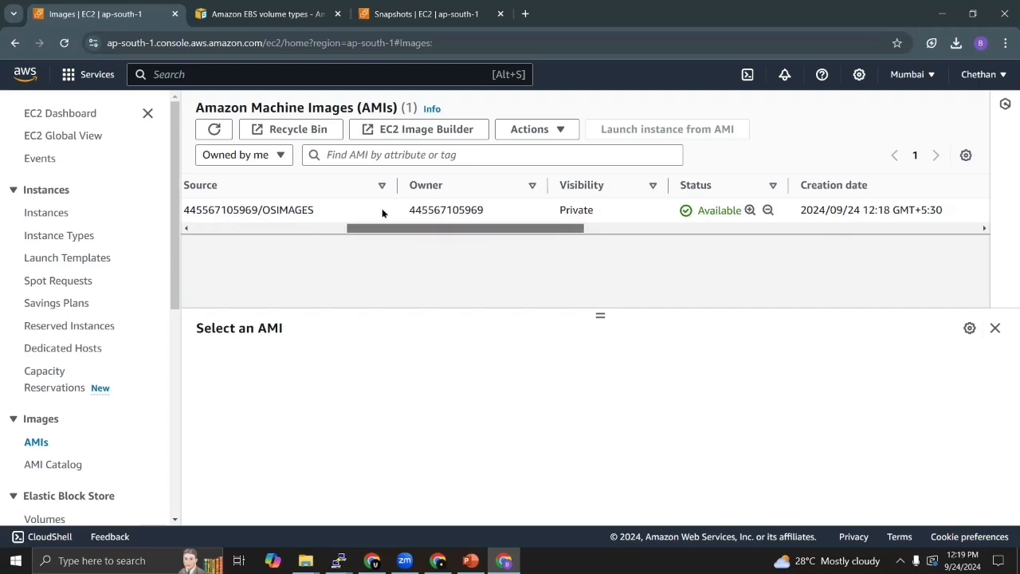
left_click_drag(382, 210, 223, 205)
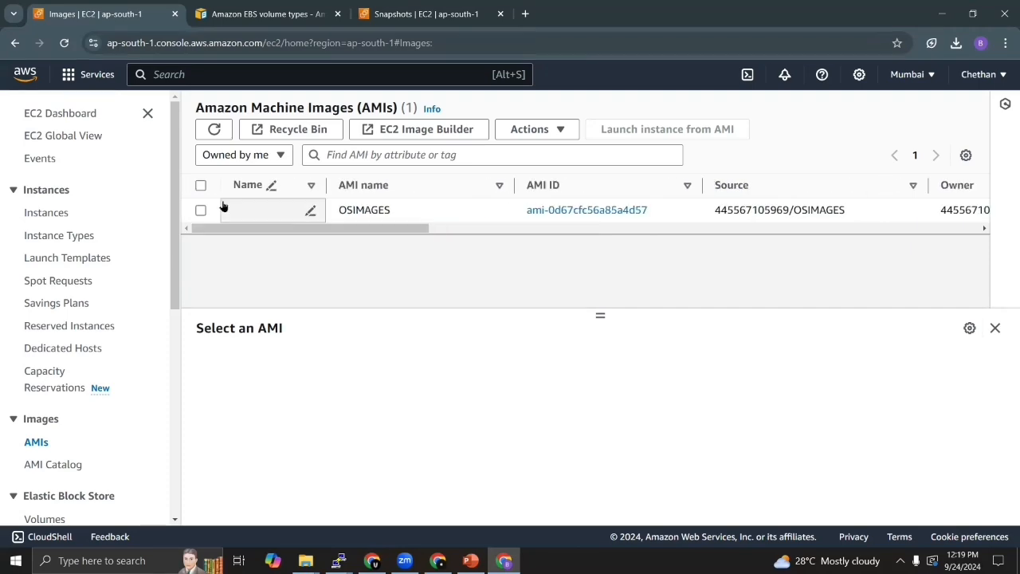
- Start launching a new instance from the instances list and name it MYHOST
left_click(46, 212)
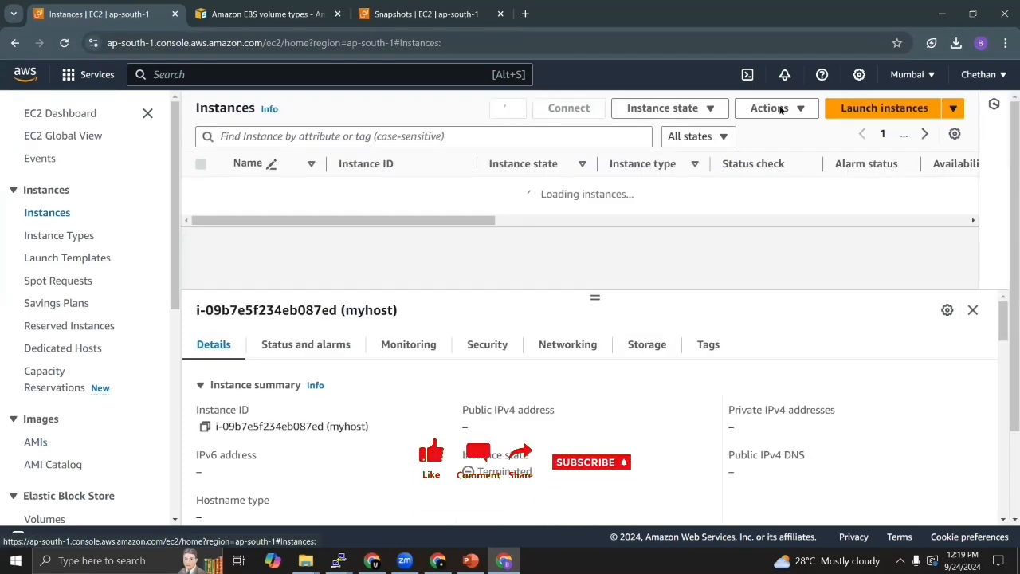
left_click(881, 109)
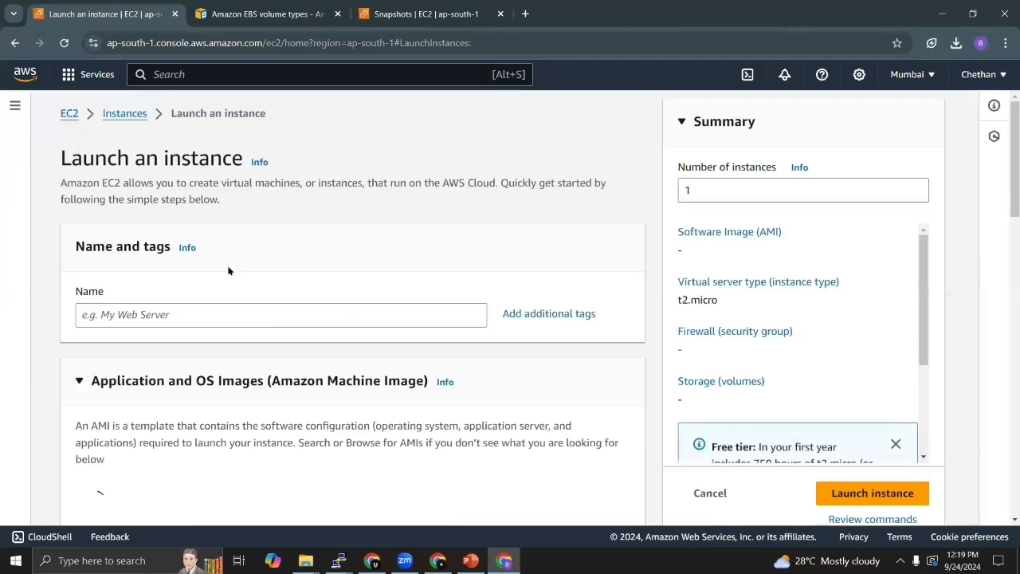
left_click(145, 314)
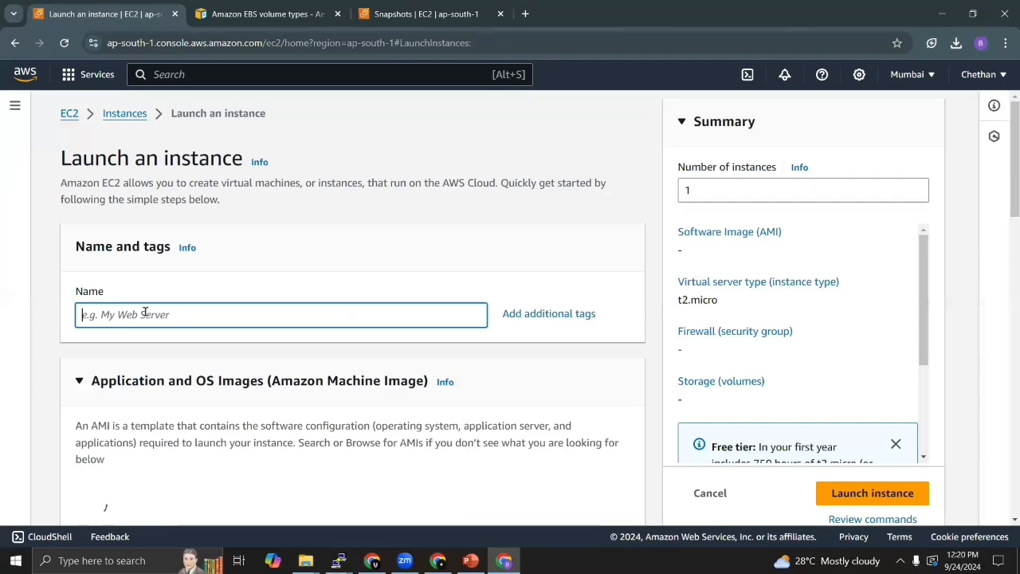
type("my")
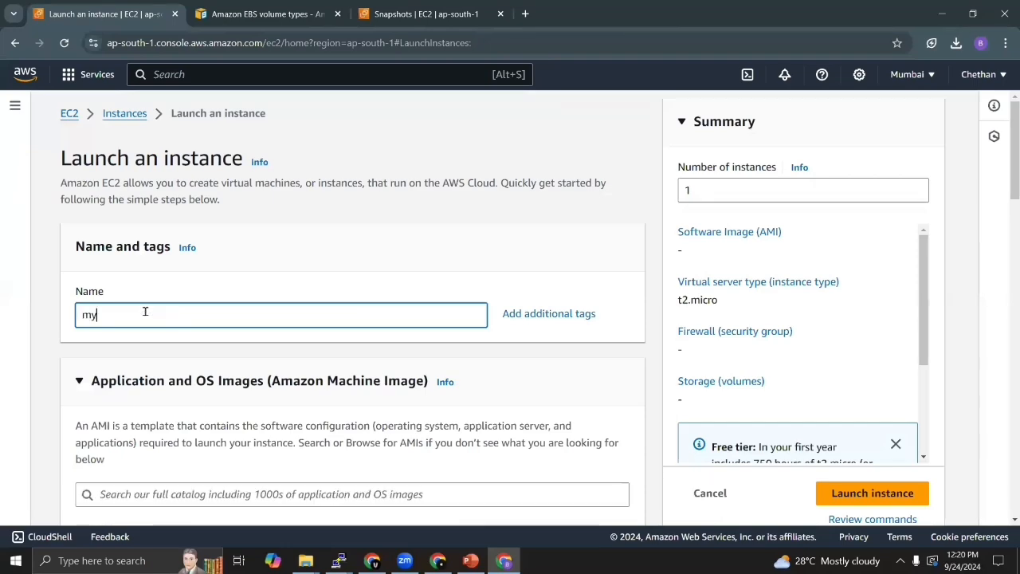
key("BackSpace")
key("BackSpace")
type("M")
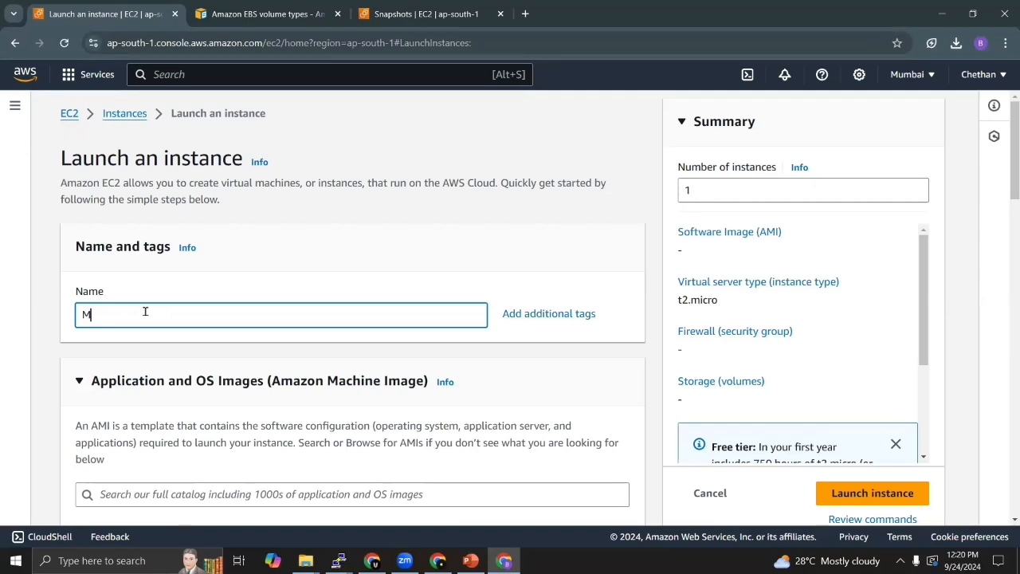
type("YHOST")
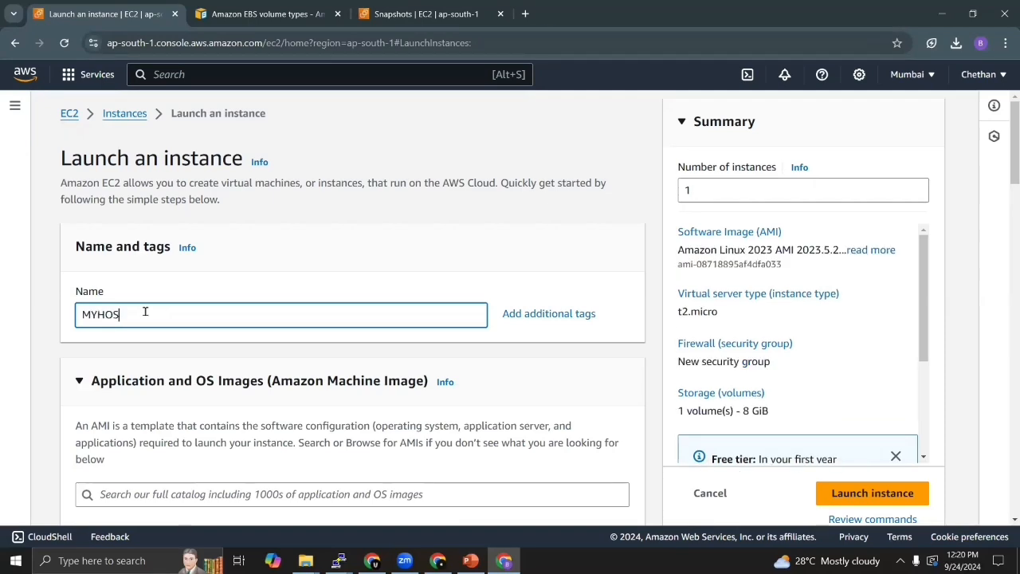
left_click(325, 281)
- Choose the self-owned OSIMAGES AMI as the machine image for the new instance
scroll(326, 281, "down", 3)
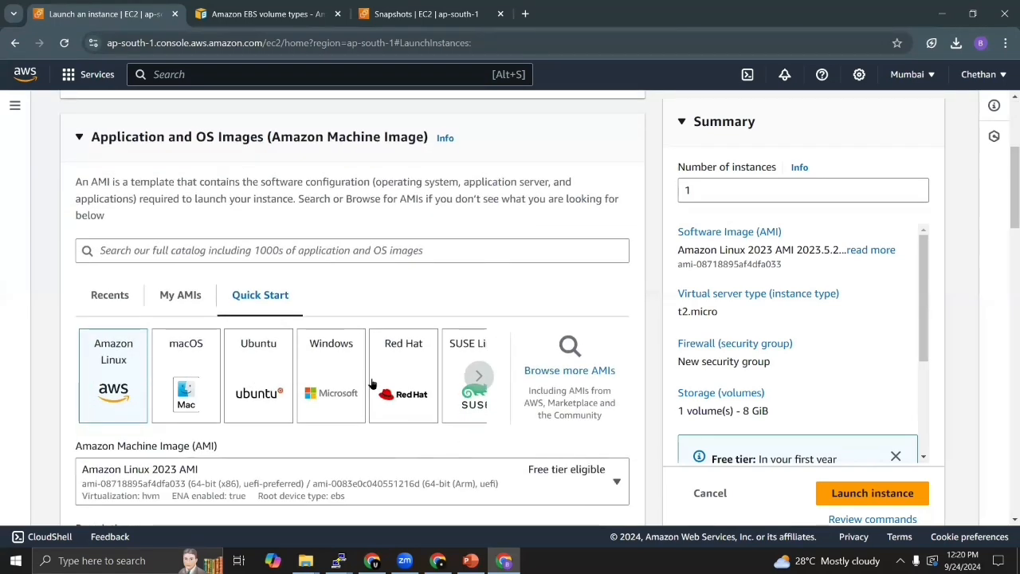
left_click(185, 296)
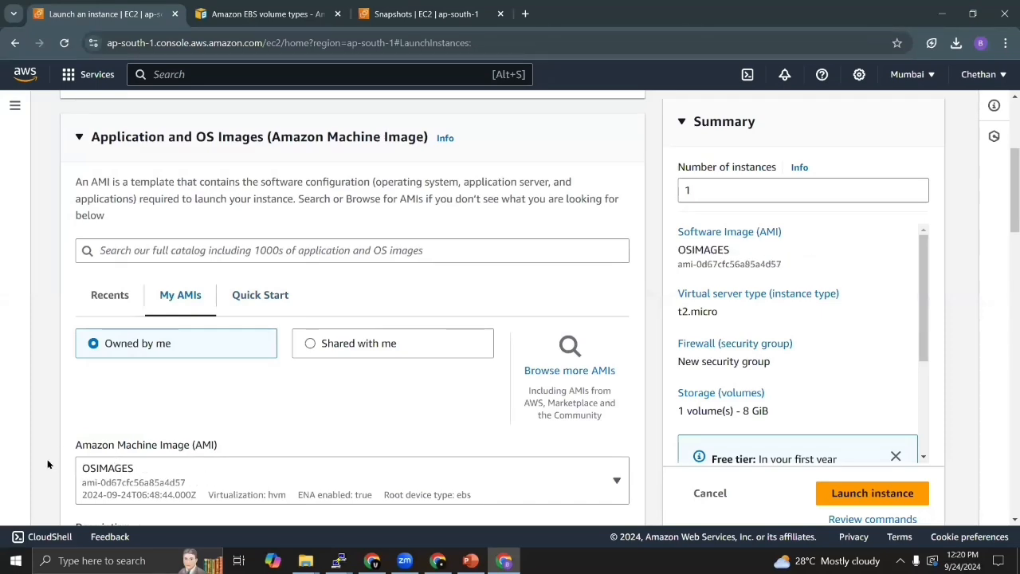
scroll(47, 463, "down", 5)
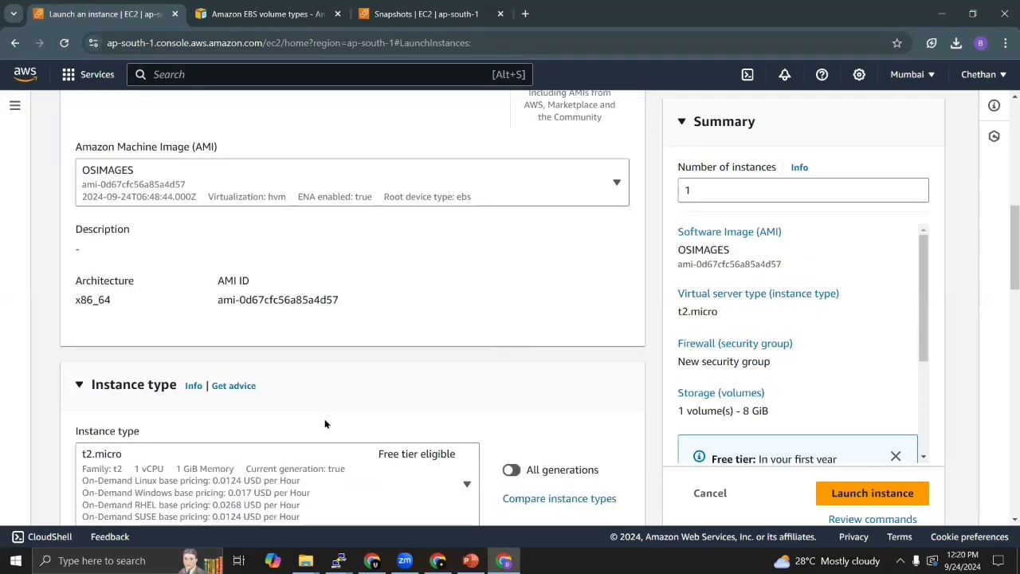
- Keep the t2.micro instance type and select key8 as the login key pair
scroll(325, 418, "down", 1)
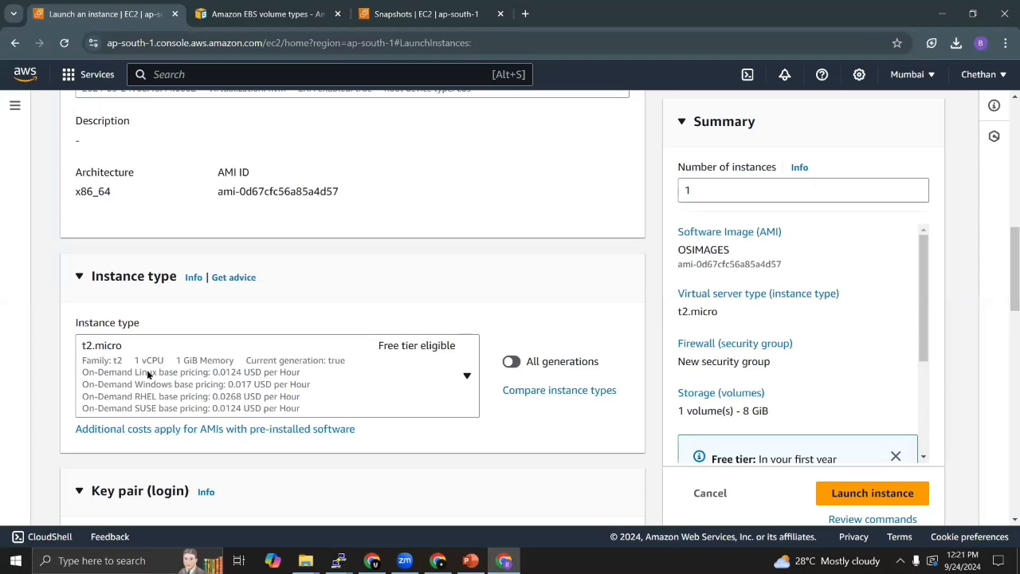
scroll(45, 319, "down", 2)
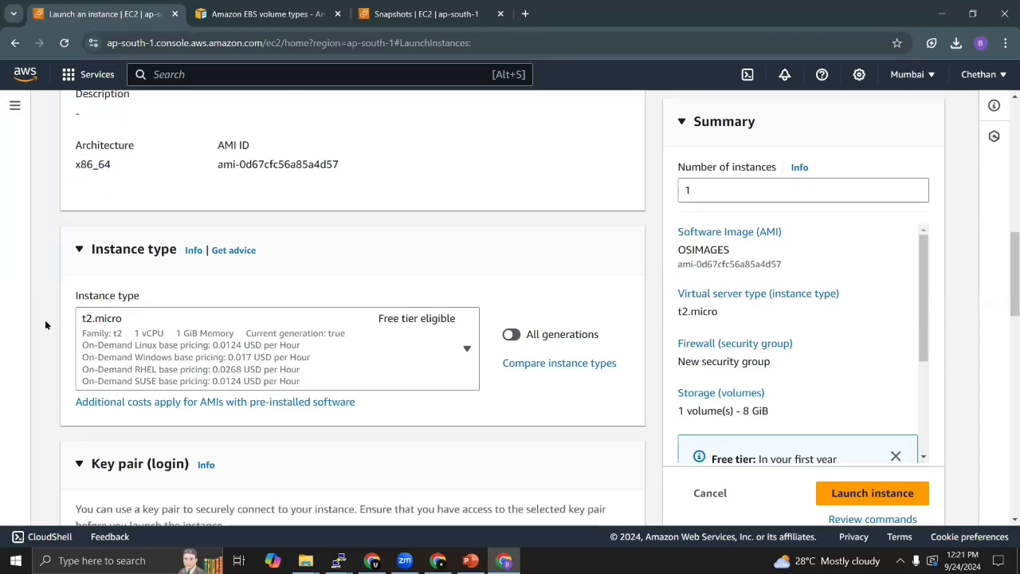
left_click(154, 470)
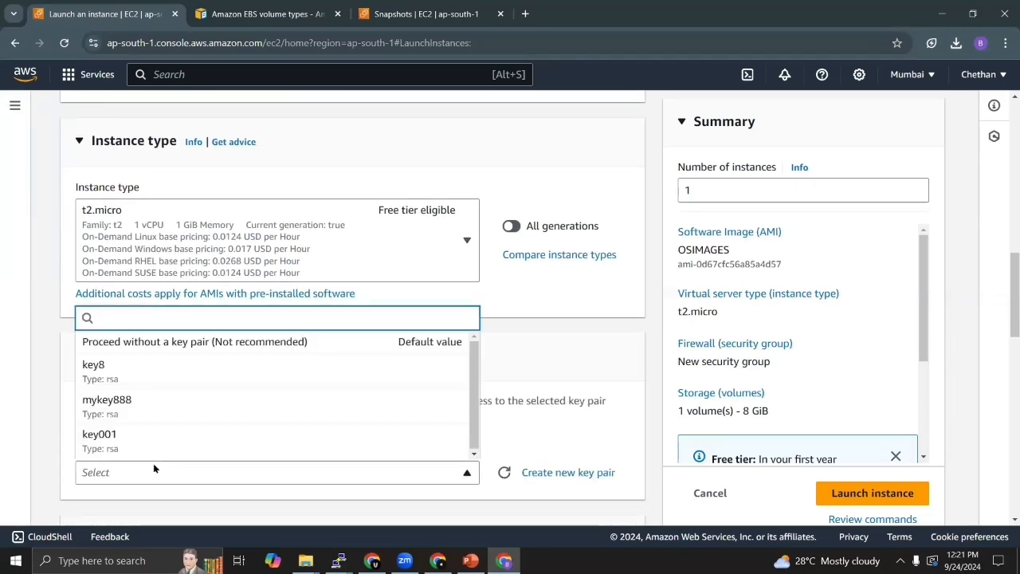
left_click(113, 369)
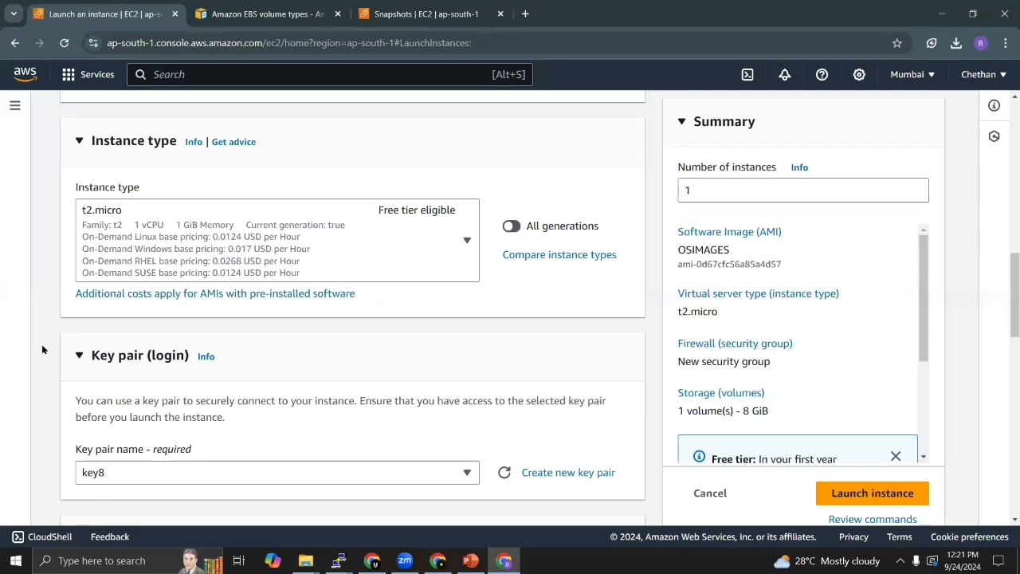
- Review the network and storage settings, keep their defaults, and launch the instance
scroll(43, 348, "down", 1)
scroll(42, 348, "down", 3)
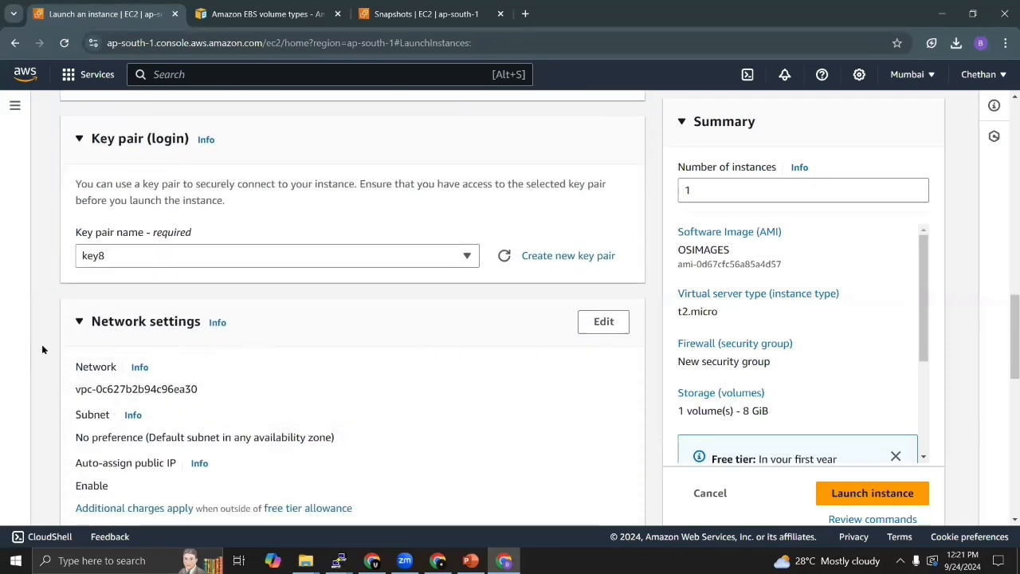
scroll(304, 363, "down", 2)
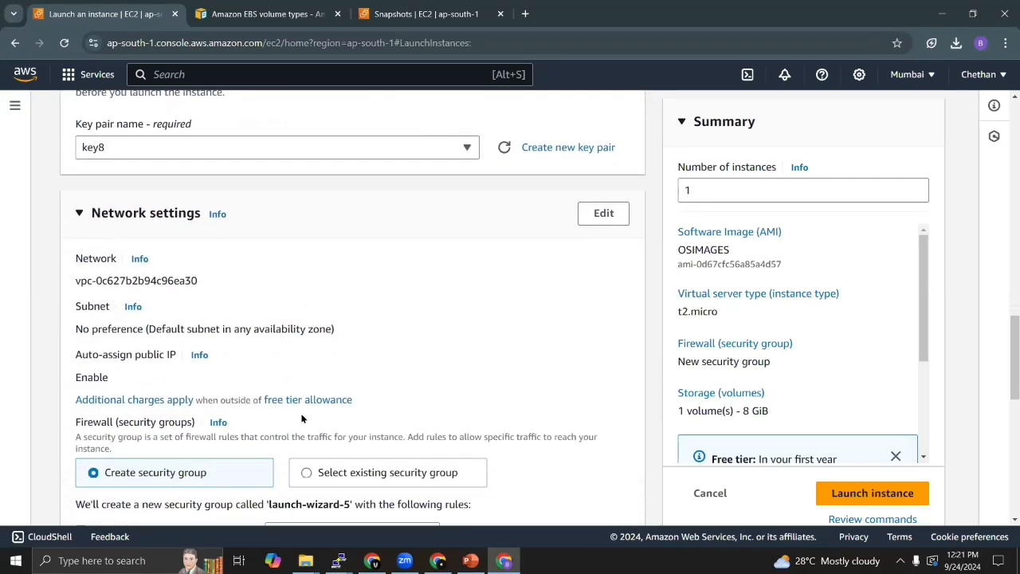
scroll(76, 367, "down", 2)
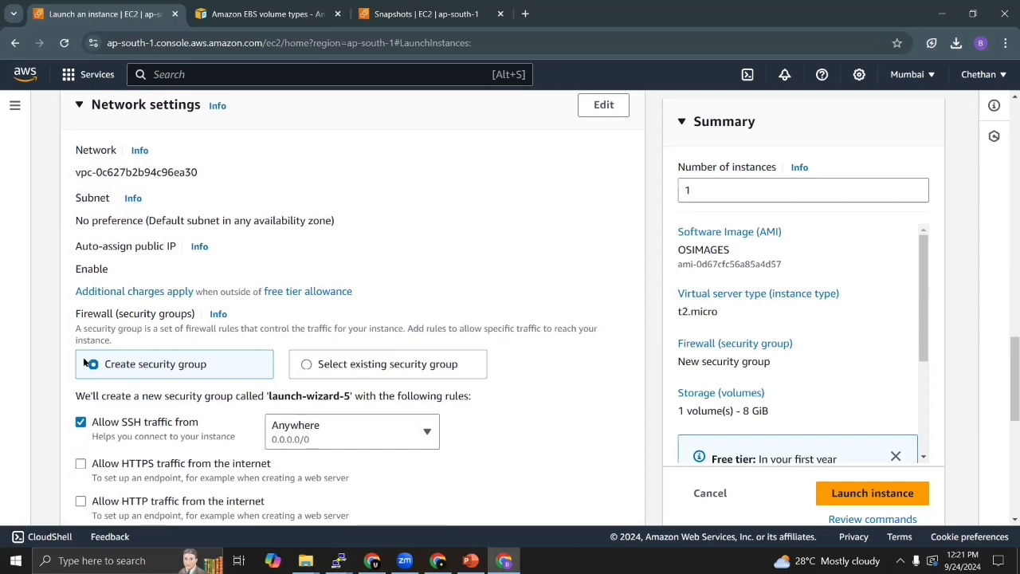
scroll(42, 351, "down", 3)
scroll(41, 346, "down", 4)
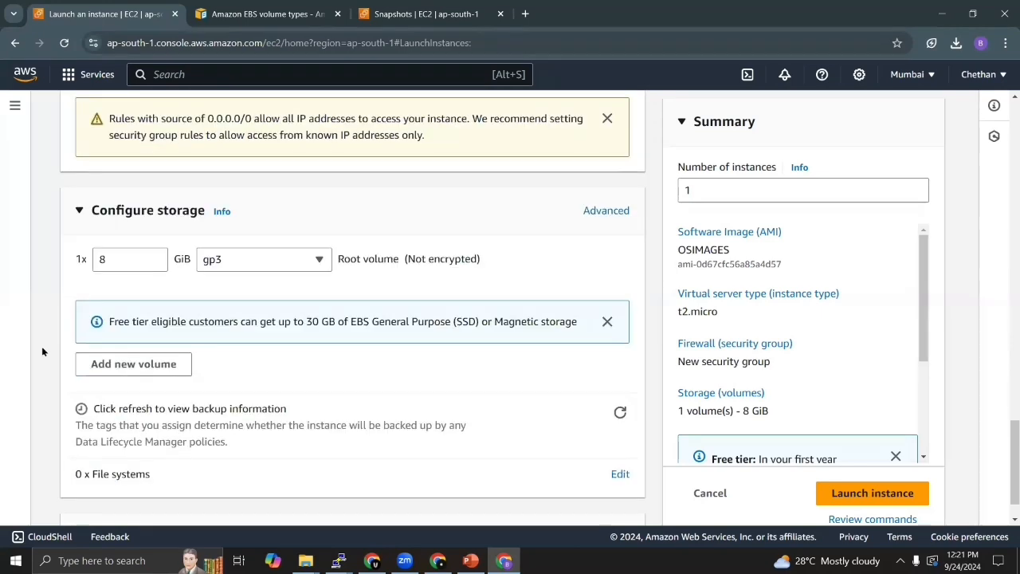
left_click(873, 463)
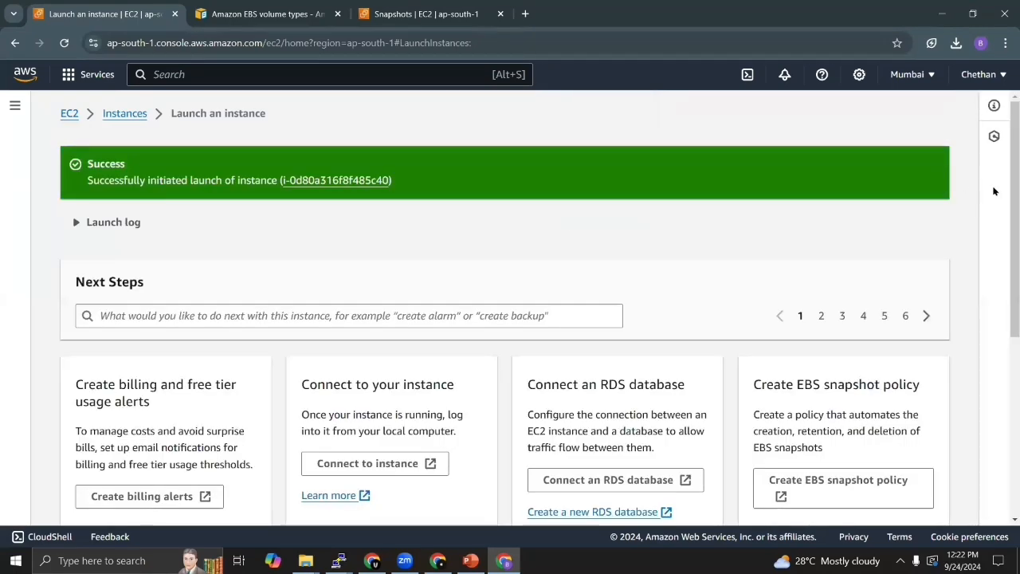
- Refresh the list of all instances and select only the newly launched MYHOST instance
scroll(1004, 240, "down", 4)
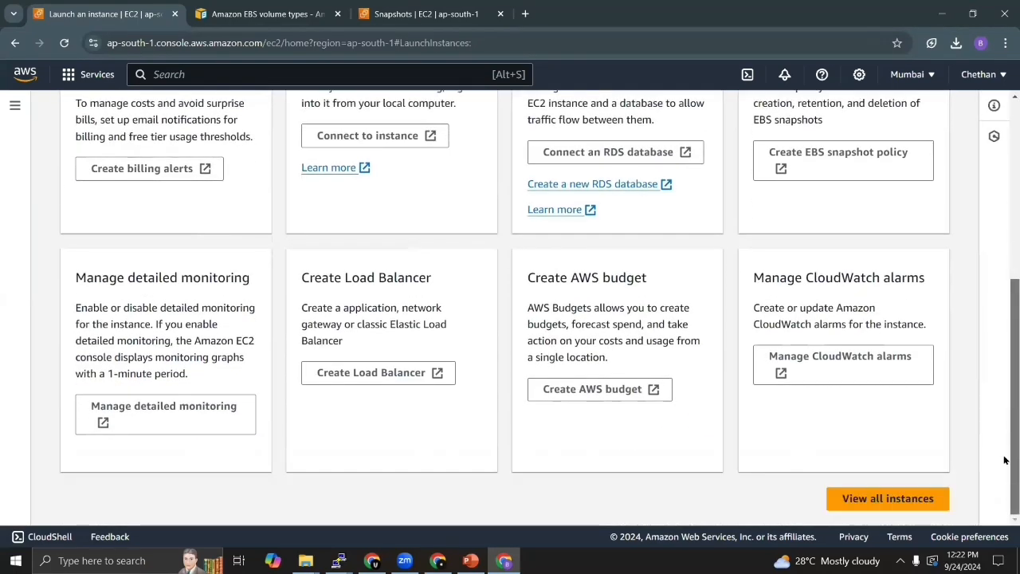
left_click(878, 499)
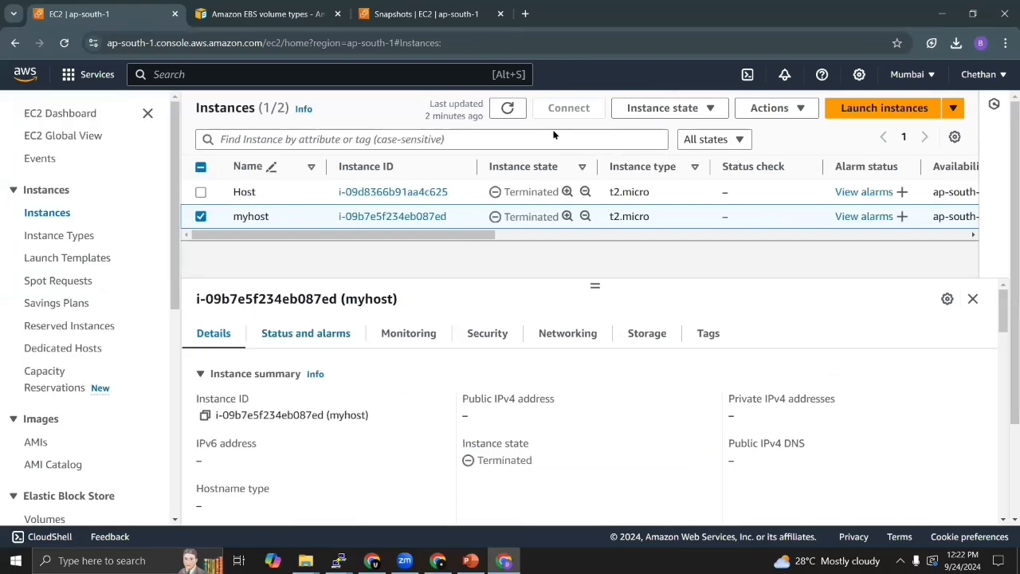
left_click(511, 109)
left_click(511, 109)
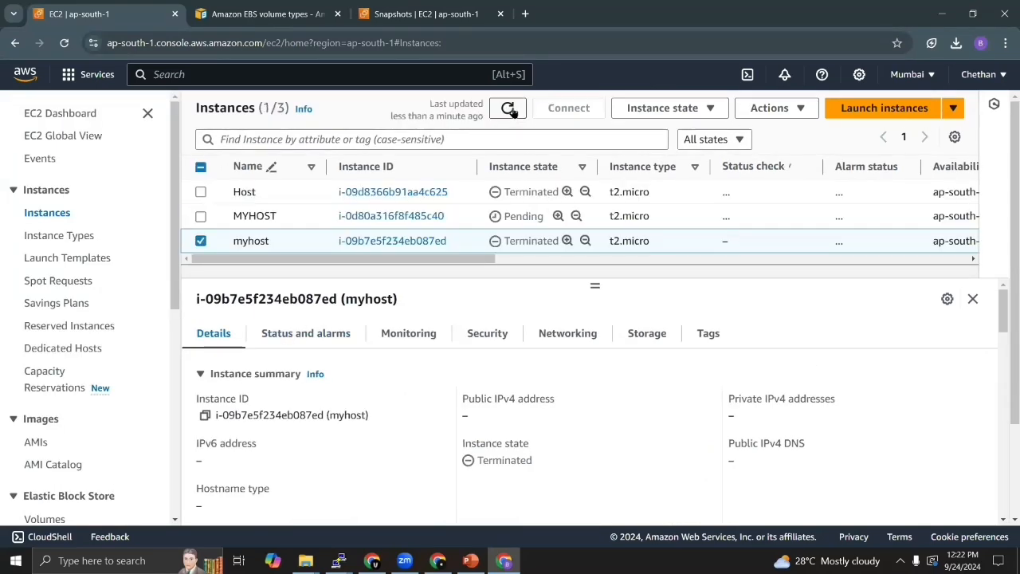
left_click(511, 110)
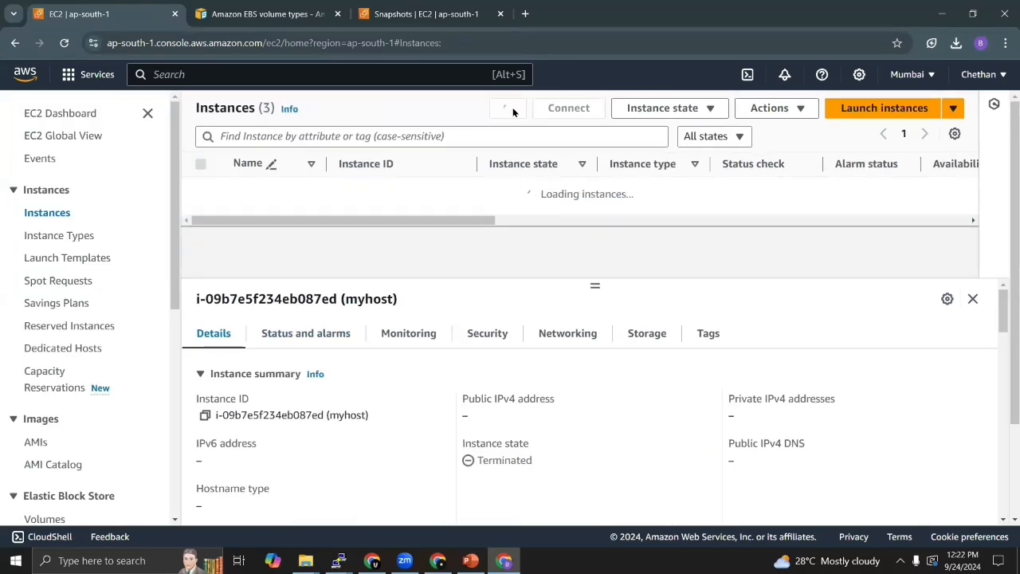
left_click(201, 240)
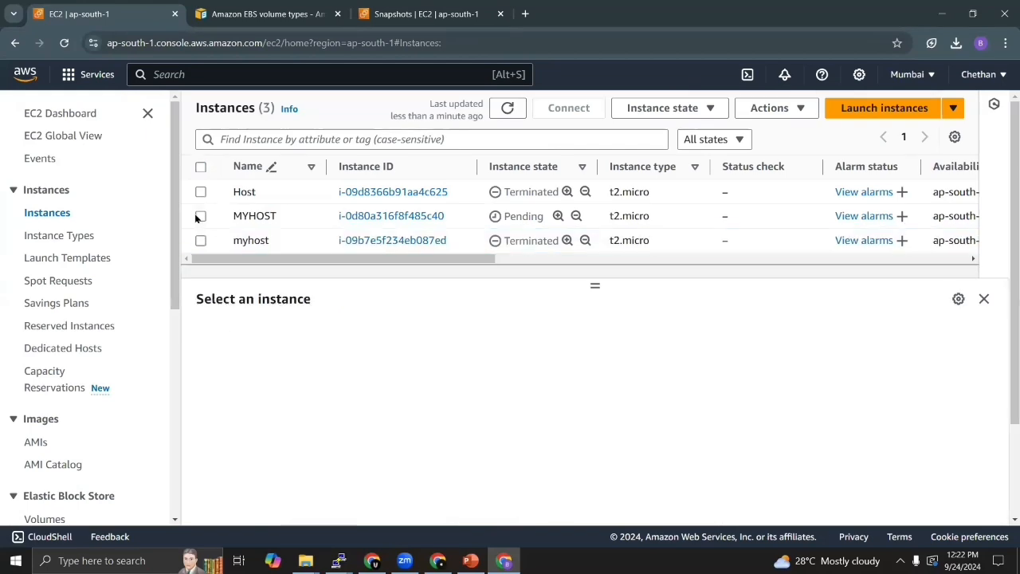
left_click(194, 216)
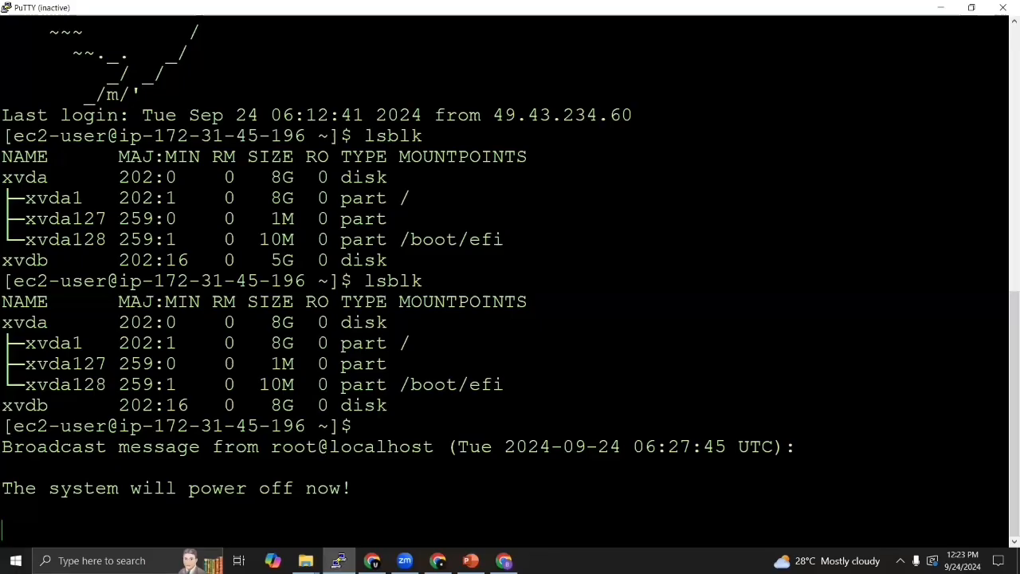
- Replace the inactive PuTTY session with a new one, using MYHOST's copied public IP address as the host name
left_click(1005, 11)
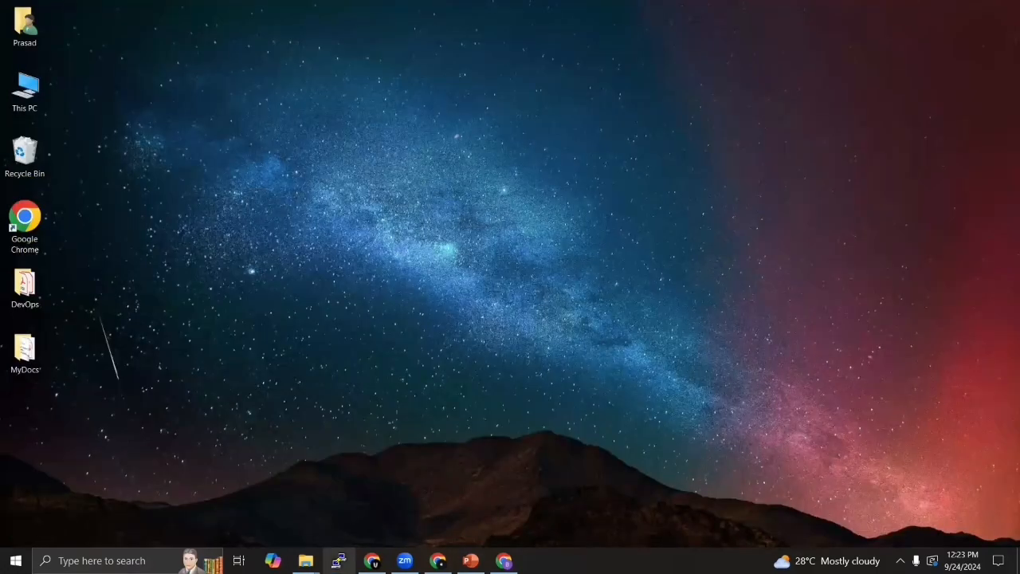
left_click(339, 561)
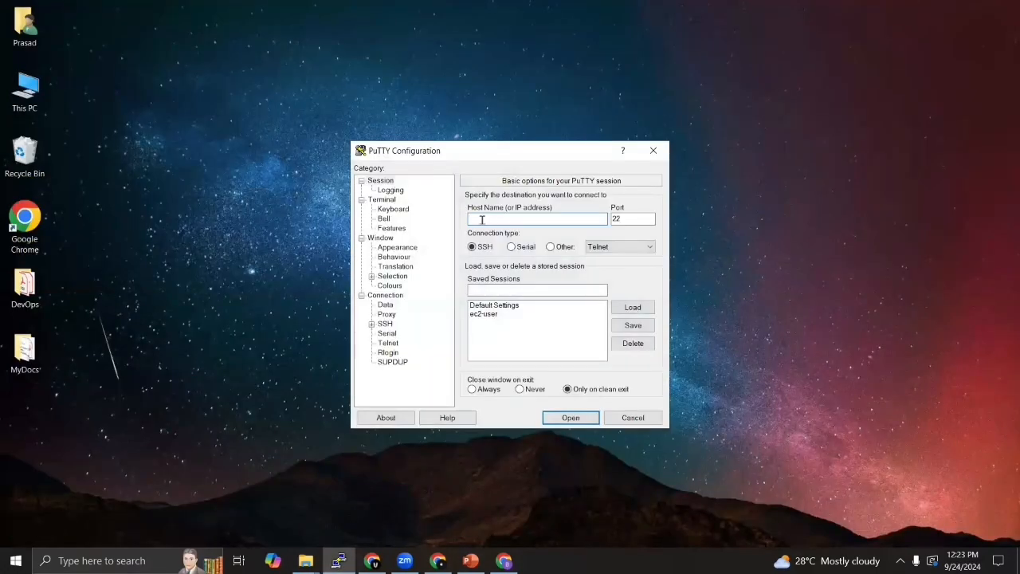
type("43.205.140.119")
- Load the key8 private key file from Downloads as the SSH authentication credential
left_click(385, 316)
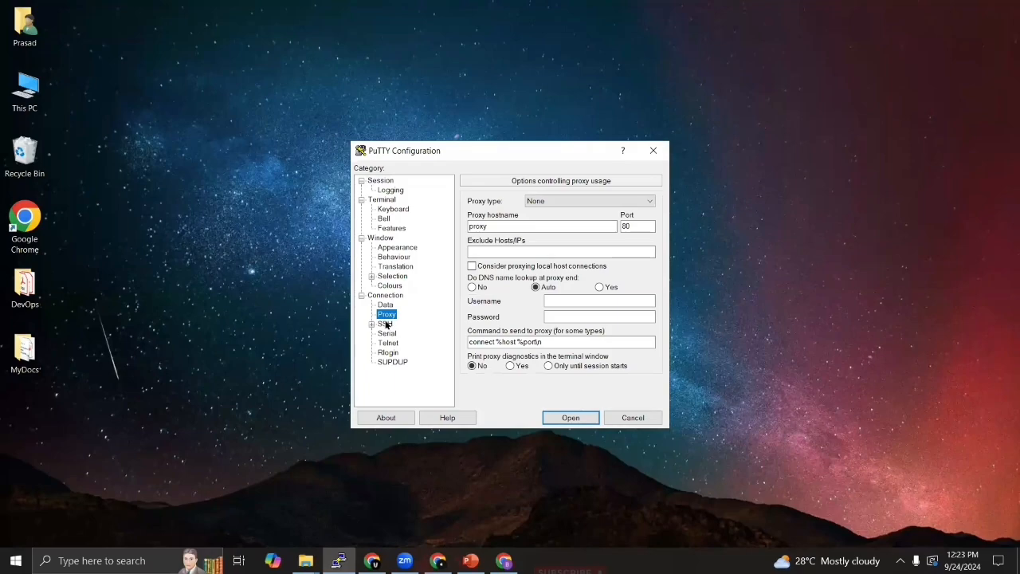
double_click(385, 323)
double_click(393, 353)
left_click(420, 363)
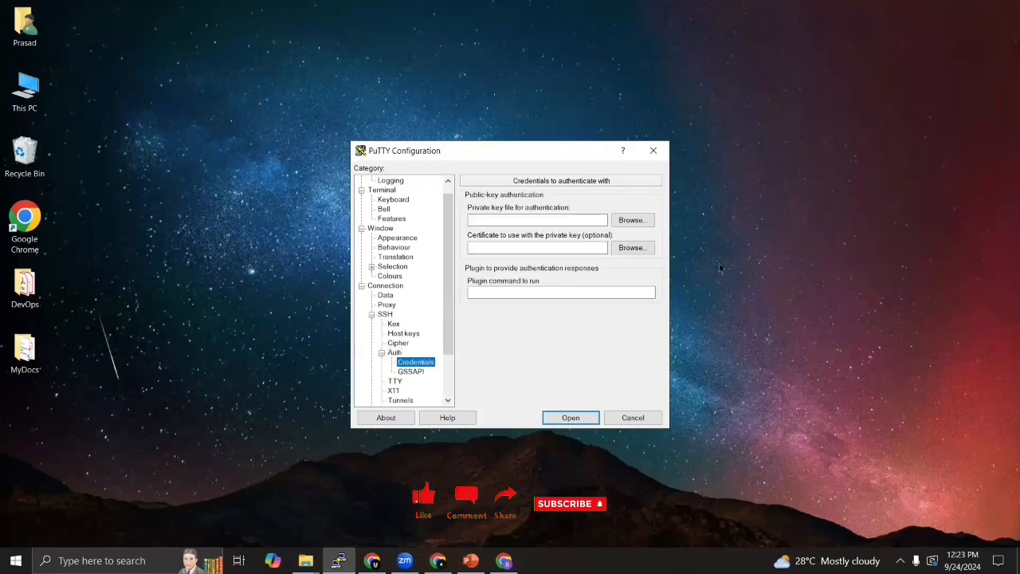
left_click(628, 224)
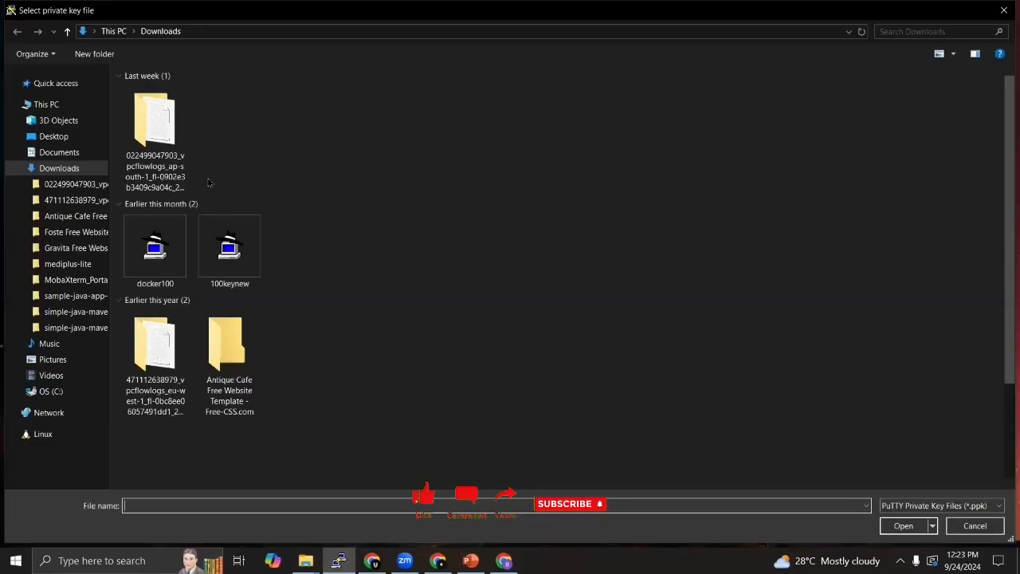
left_click(156, 119)
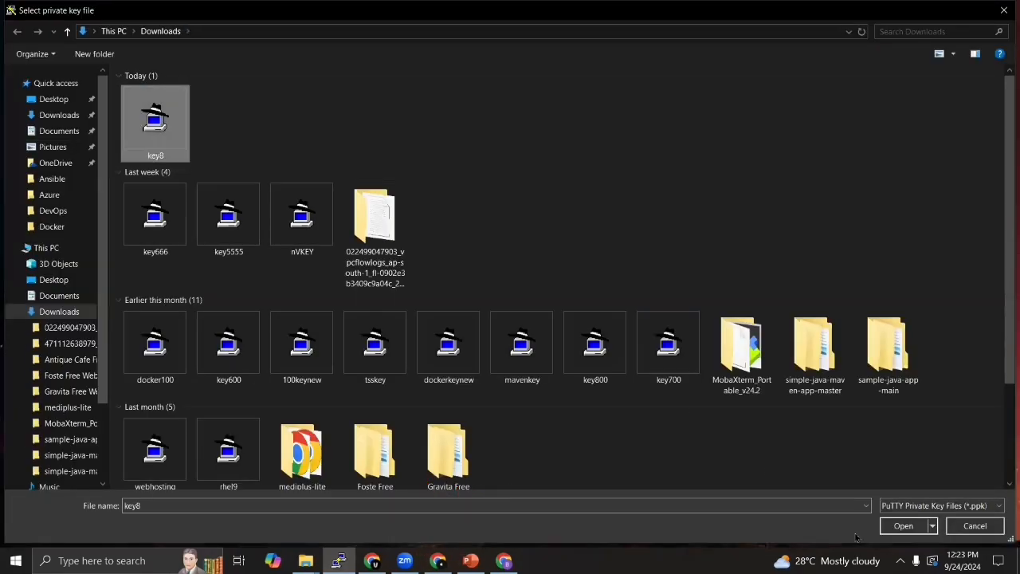
left_click(904, 527)
- Open the SSH session, accept and cache the server's host key, and log in as ec2-user
left_click(571, 415)
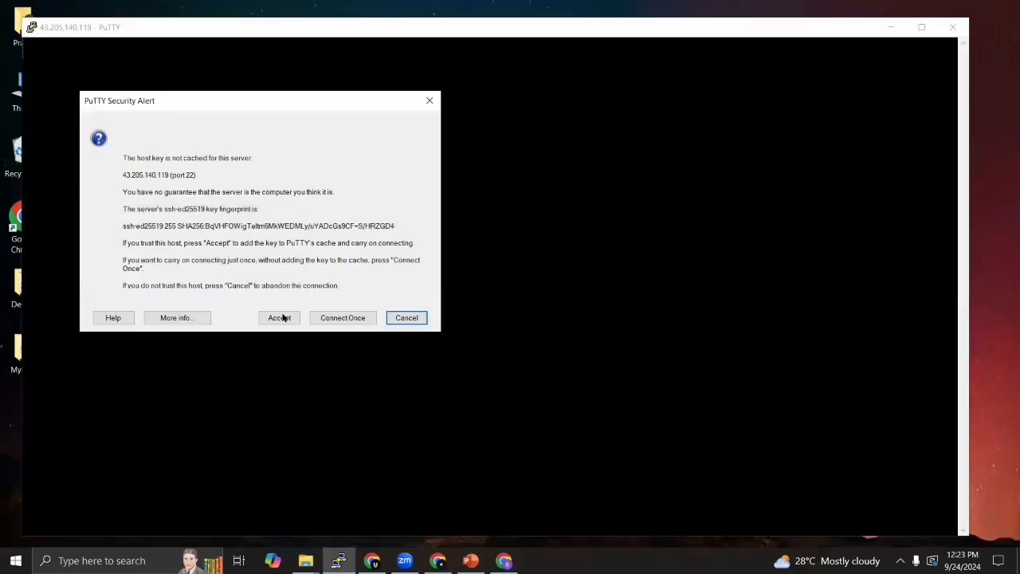
left_click(280, 317)
type("EC")
key("BackSpace")
key("BackSpace")
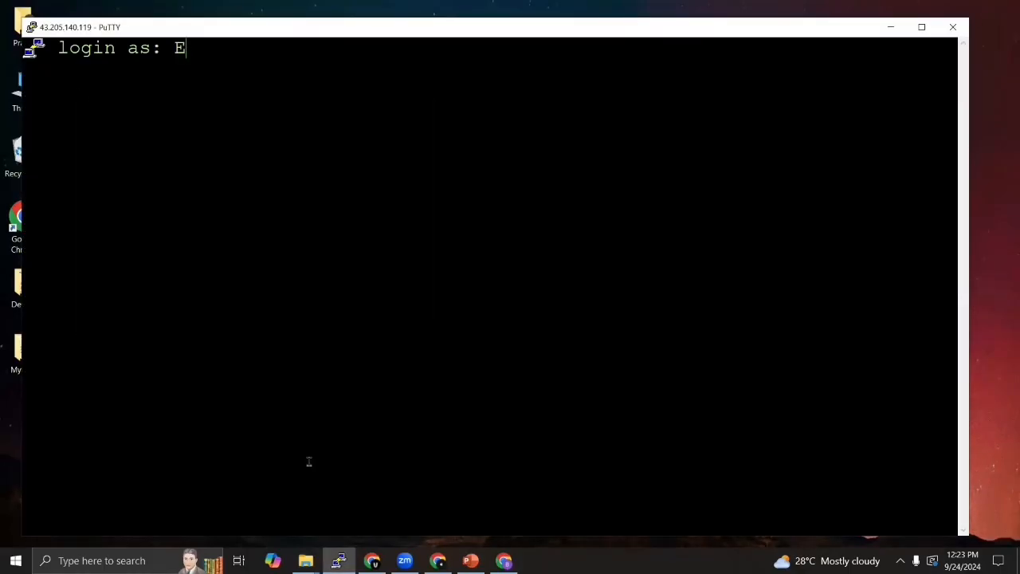
type("ec1")
key("BackSpace")
type("2-user")
key("Return")
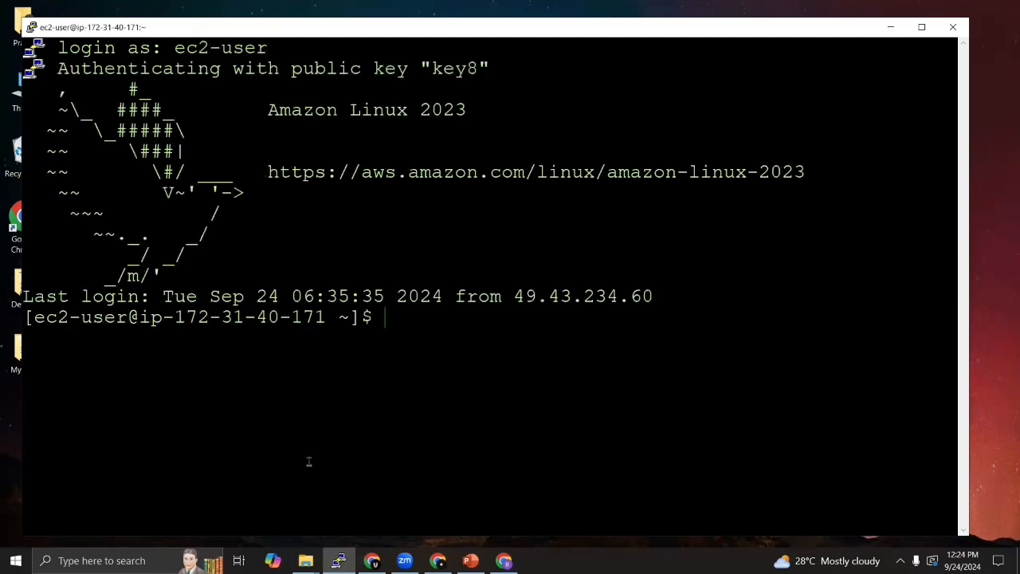
- Check the Apache service with systemctl status httpd, and return to the shell prompt
mouse_move(470, 561)
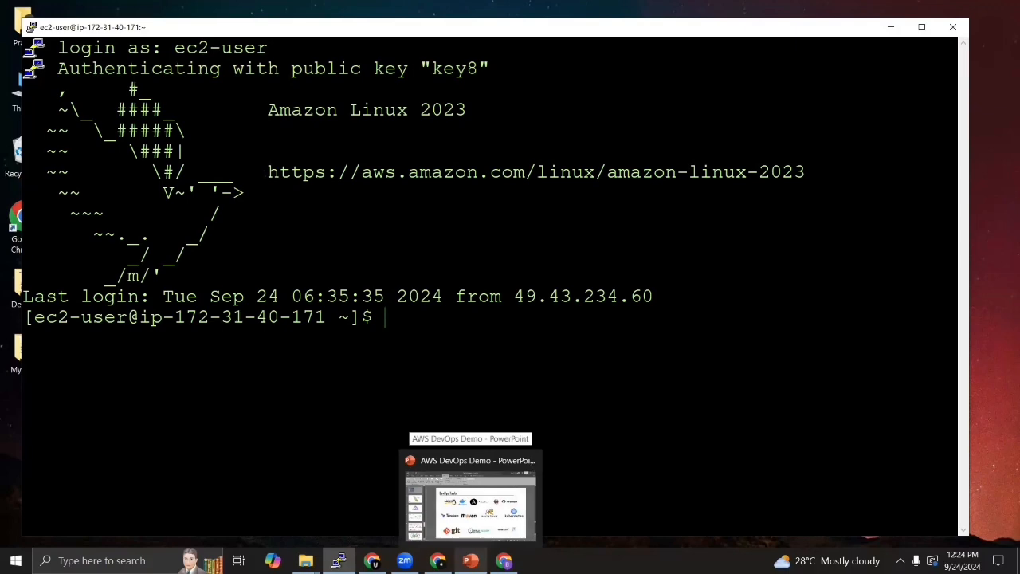
type("systemctl ")
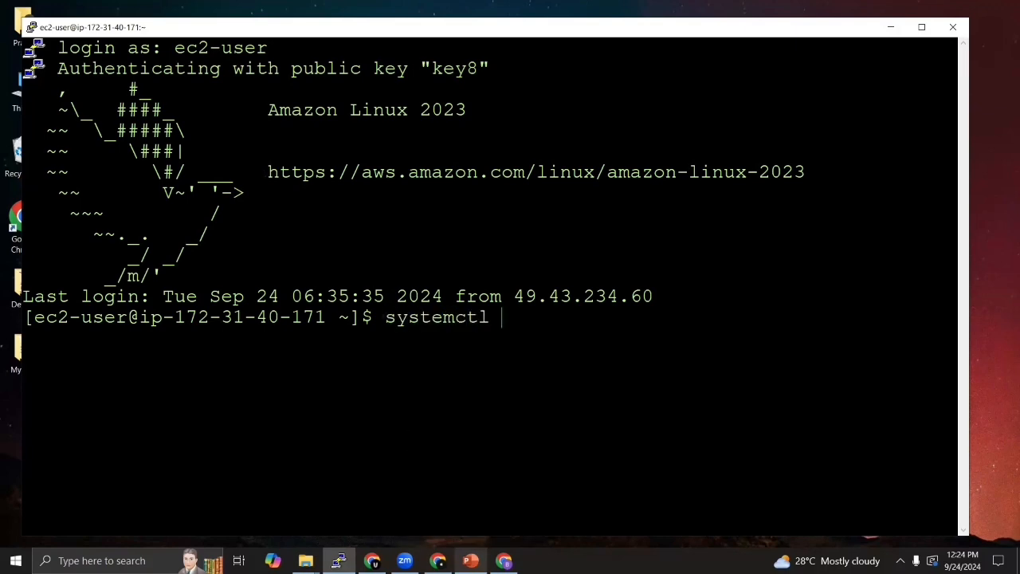
type("status httpd")
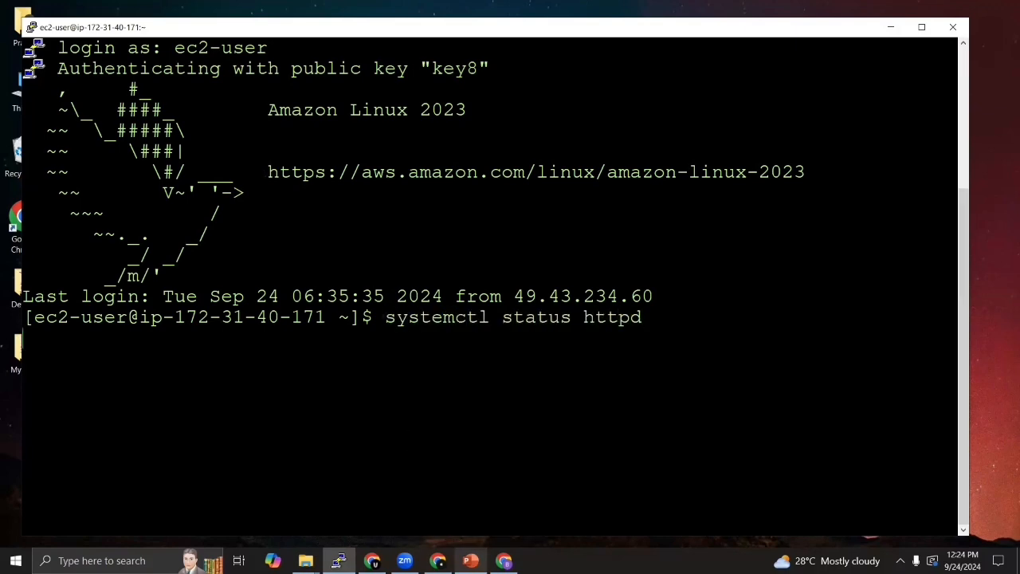
key("Return")
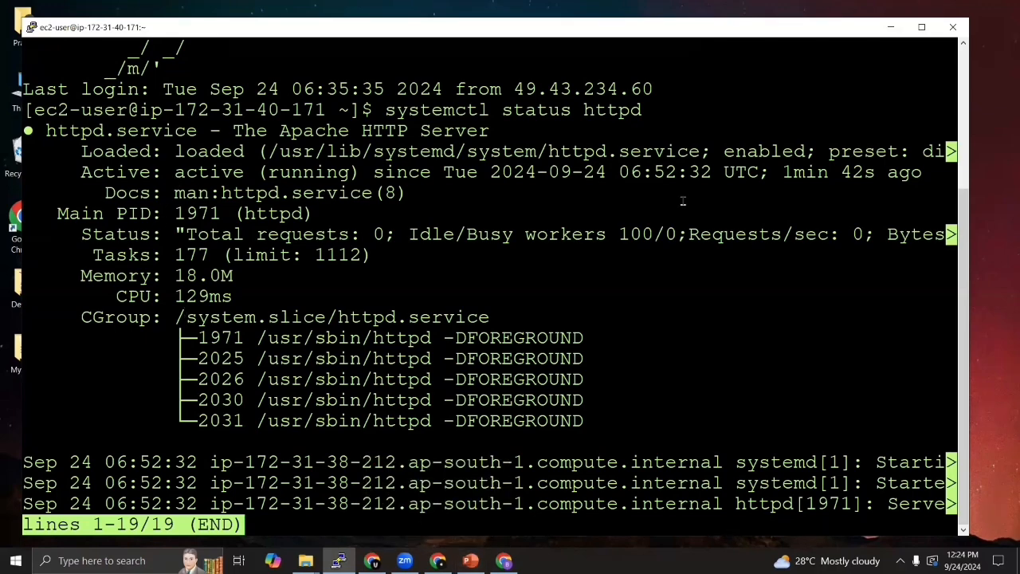
scroll(683, 201, "down", 2)
type("q")
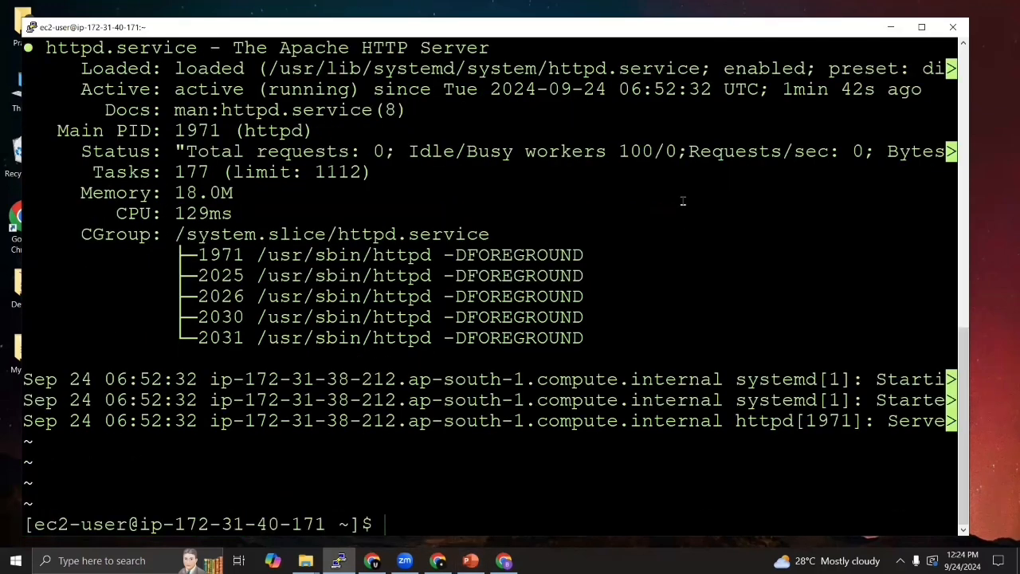
type("git --versio")
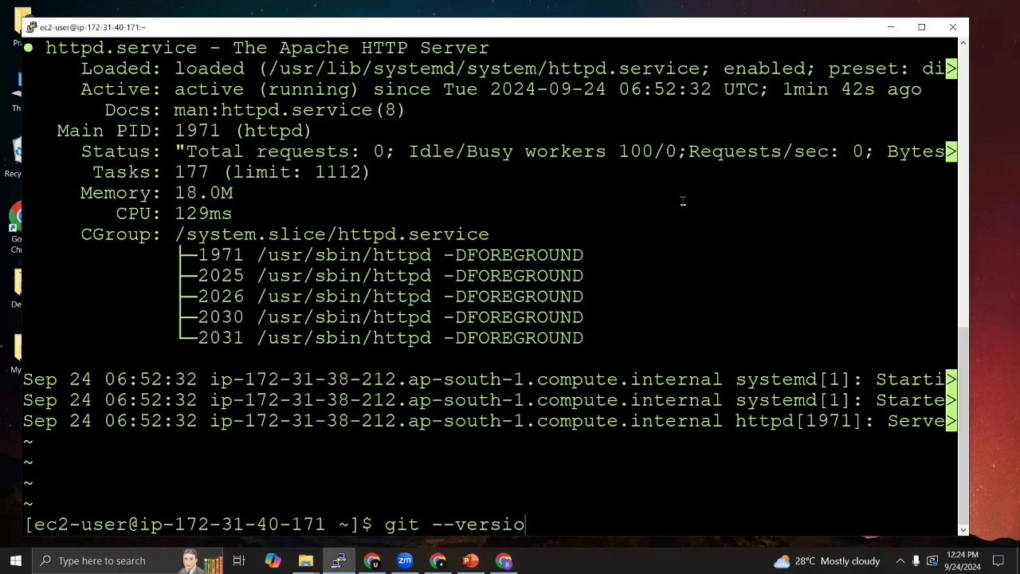
type("nn")
- Check the installed Git version with git --version and list the files in ec2-user's home directory
key("Return")
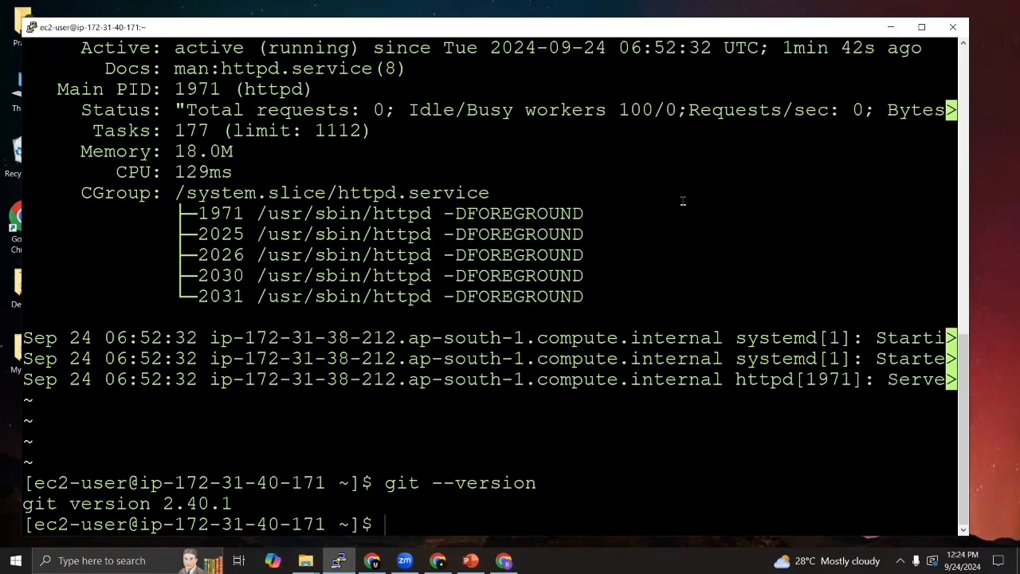
type("ls")
key("Return")
- Switch to the root account with sudo su - and list the contents of root's home directory
type("cd")
key("BackSpace")
key("BackSpace")
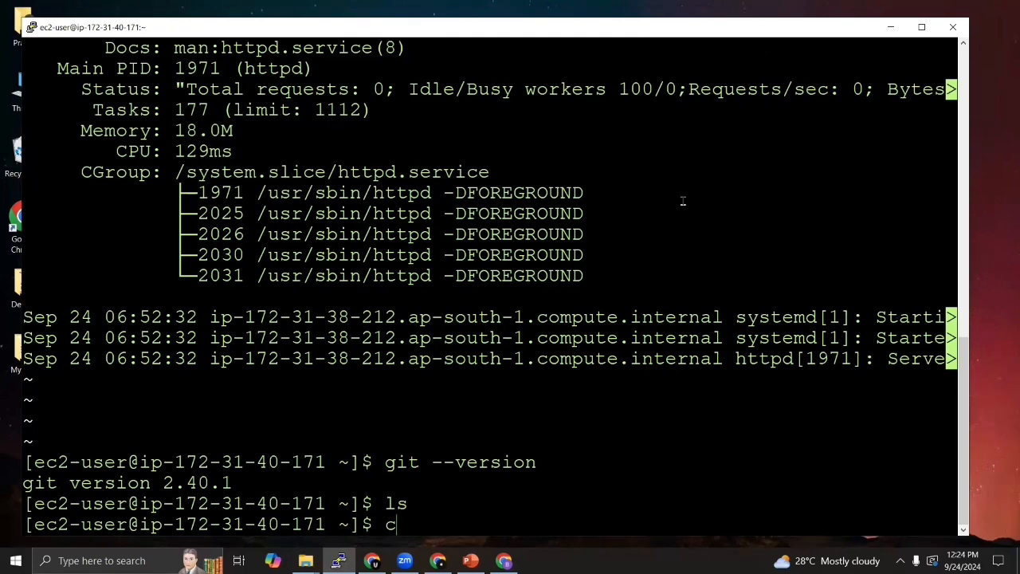
key("BackSpace")
type("sudo su -")
key("Return")
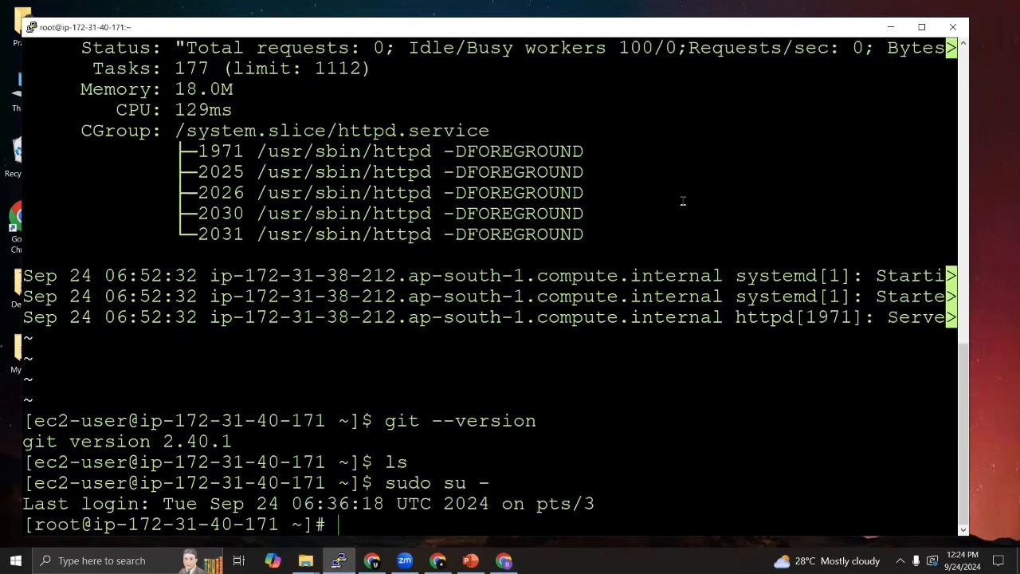
type("ls")
key("Return")
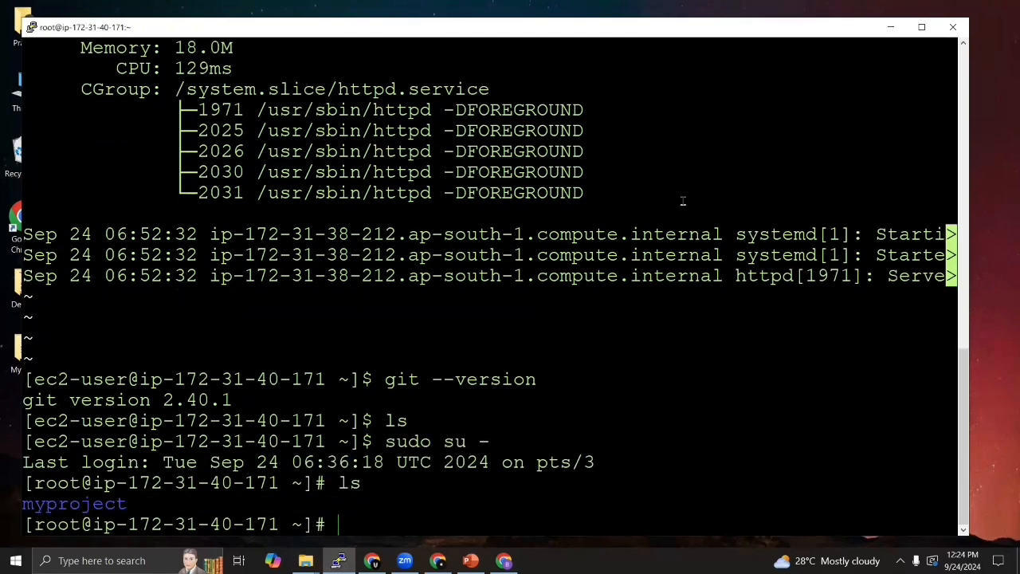
- Display the system's user accounts by printing the contents of /etc/passwd
type("cat /etc/passwd")
key("Return")
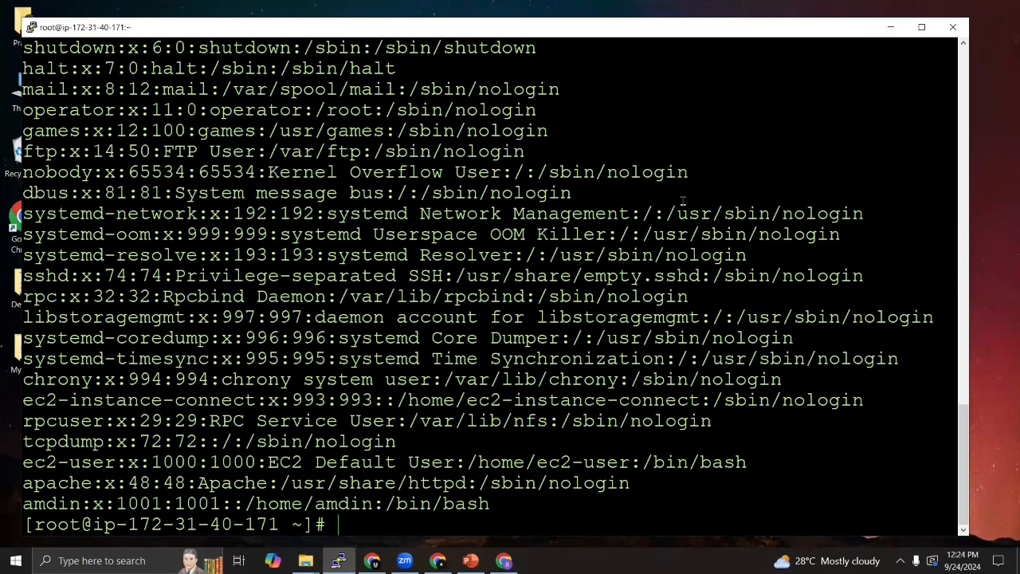